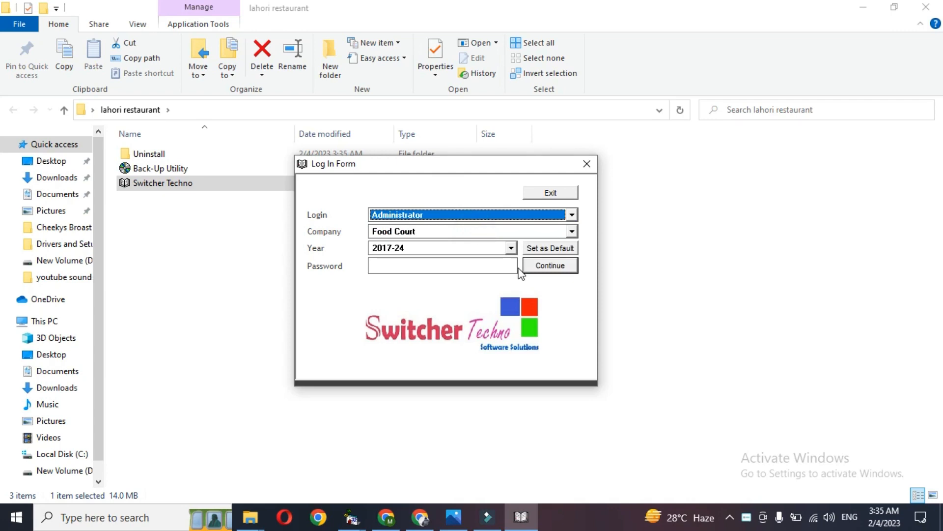
- Log in to the Food Court company as Administrator and open the chart of inventory for menu setup
click(537, 268)
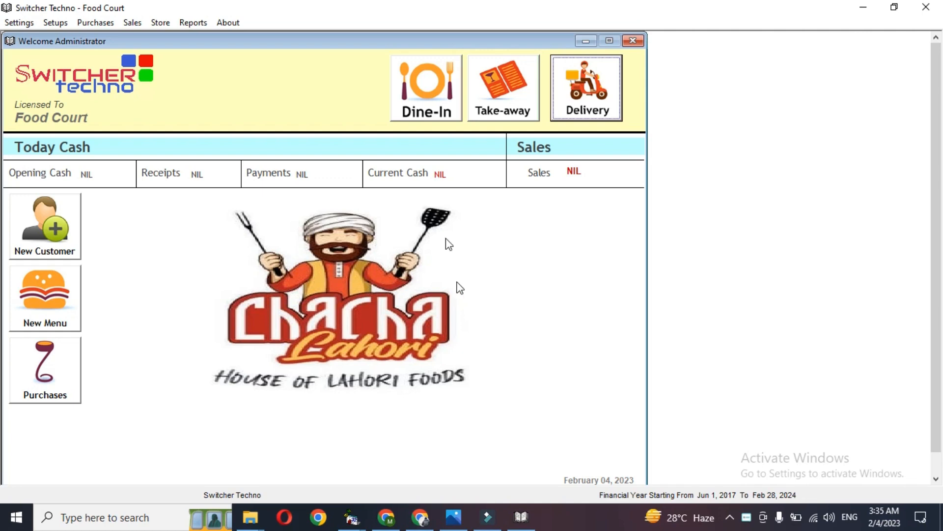
click(454, 102)
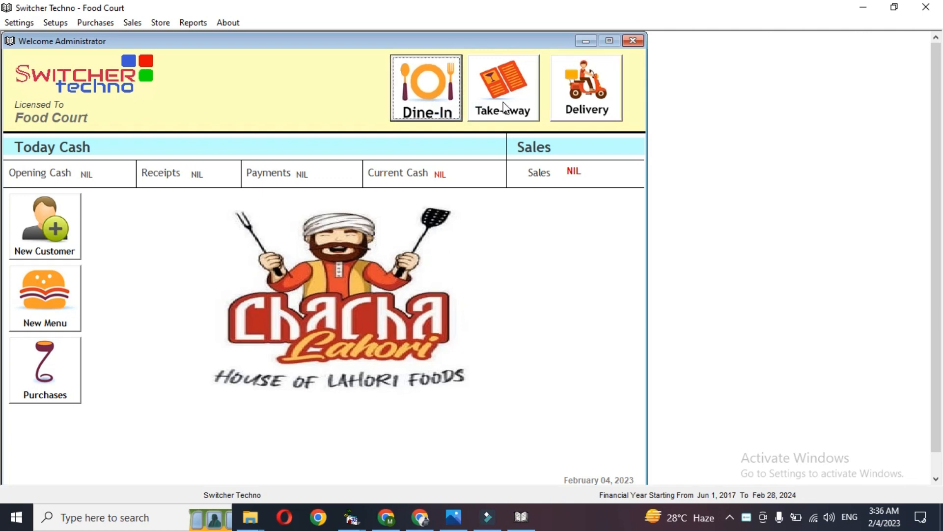
click(669, 41)
click(35, 292)
click(288, 103)
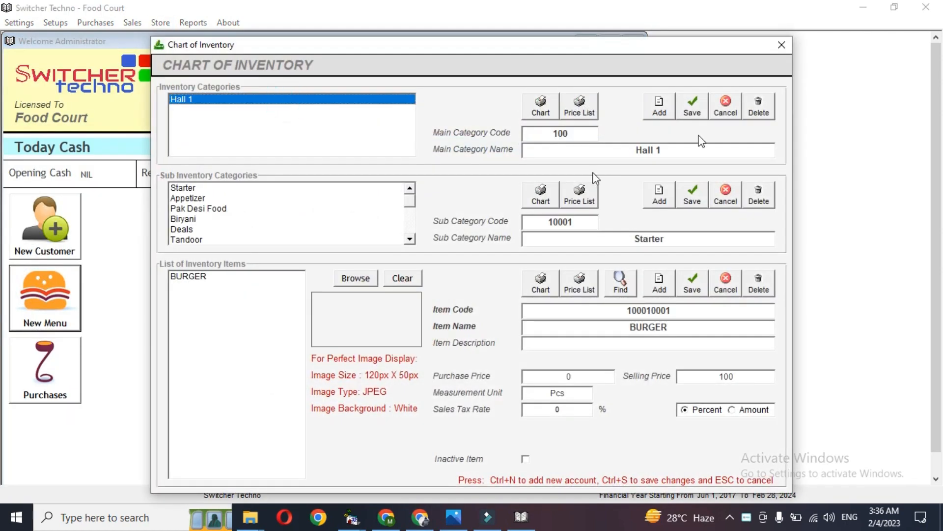
- Add and save a main inventory category with code 1 and the name Raw Material
click(659, 112)
text(1)
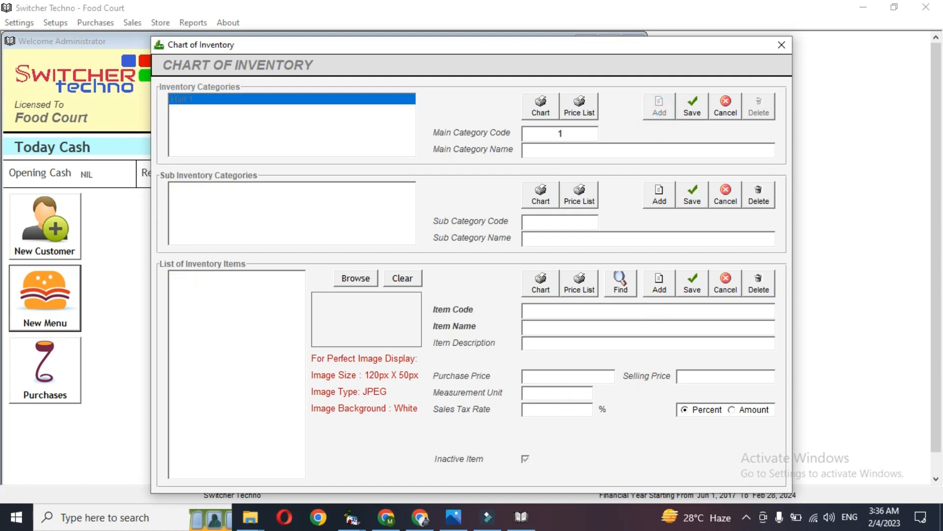
text(Raw Material)
click(693, 110)
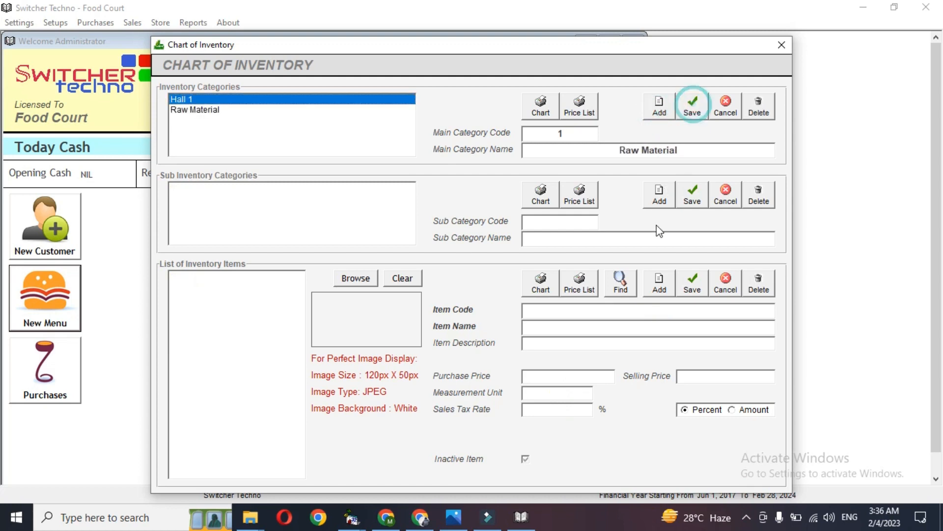
- Add and save a sub category named Raw Material under the Raw Material main category
click(694, 148)
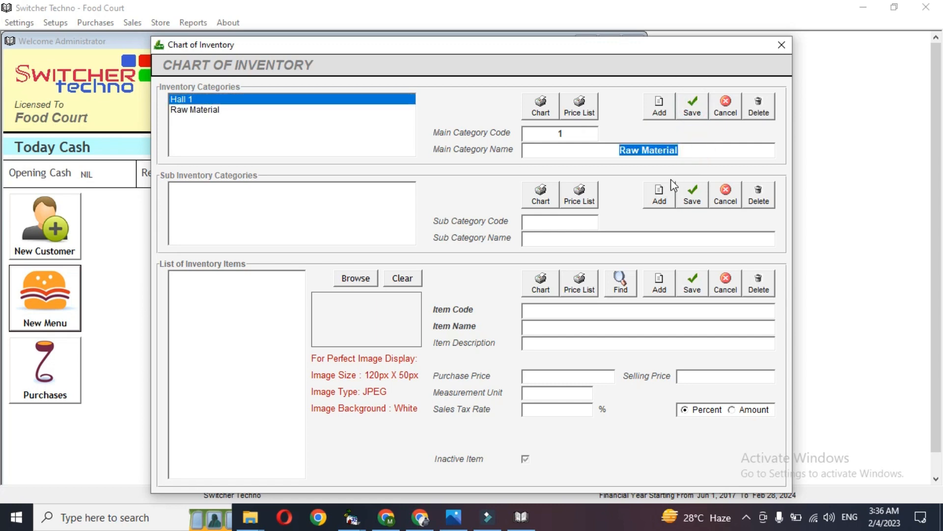
click(659, 194)
click(692, 194)
- Add an inventory item named Onion with kgs as its measurement unit and save it
click(663, 281)
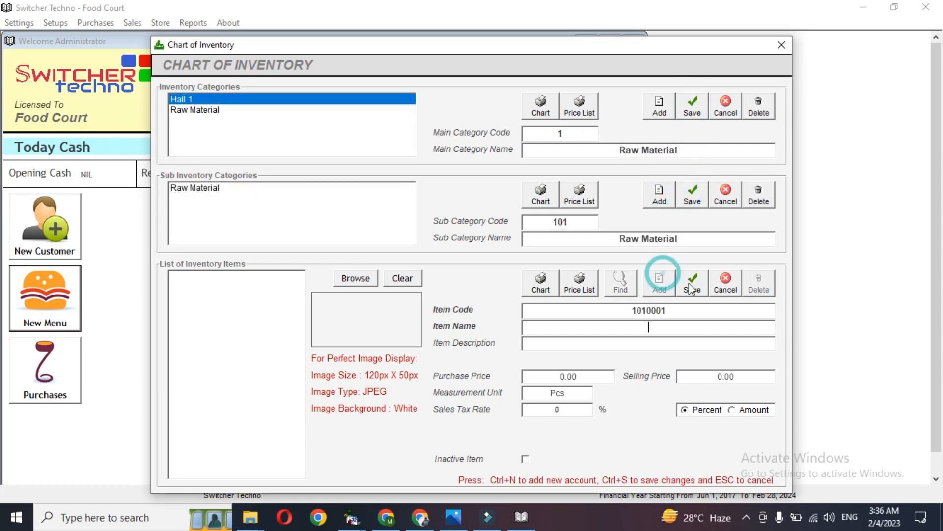
text(S)
text(n)
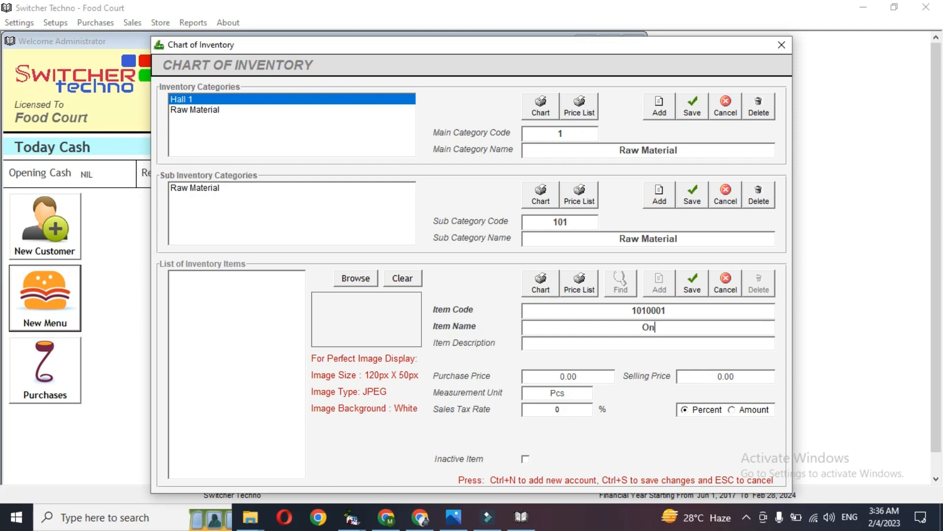
text(io)
key(BackSpace)
text(on)
double_click(578, 394)
text(kgs)
click(692, 283)
- Add an inventory item named Potato with Kgs as its measurement unit and save it
click(659, 282)
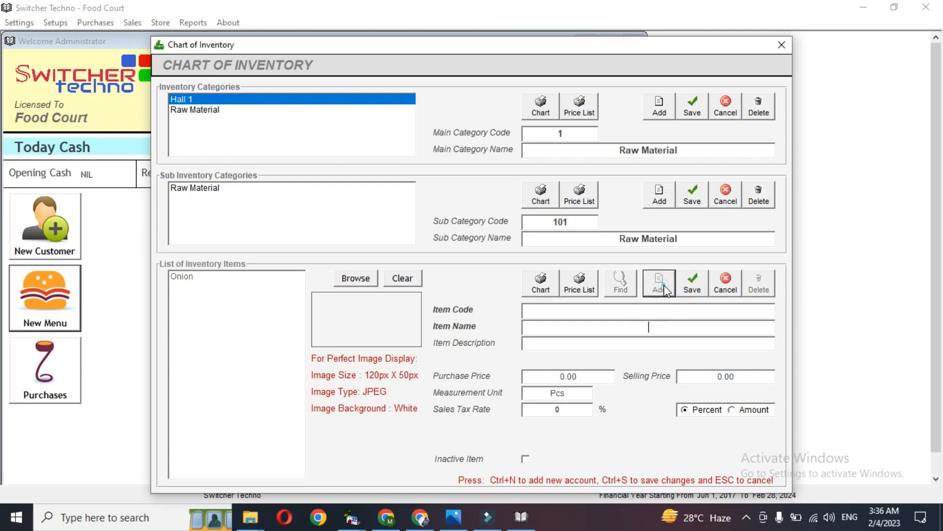
text(Potato)
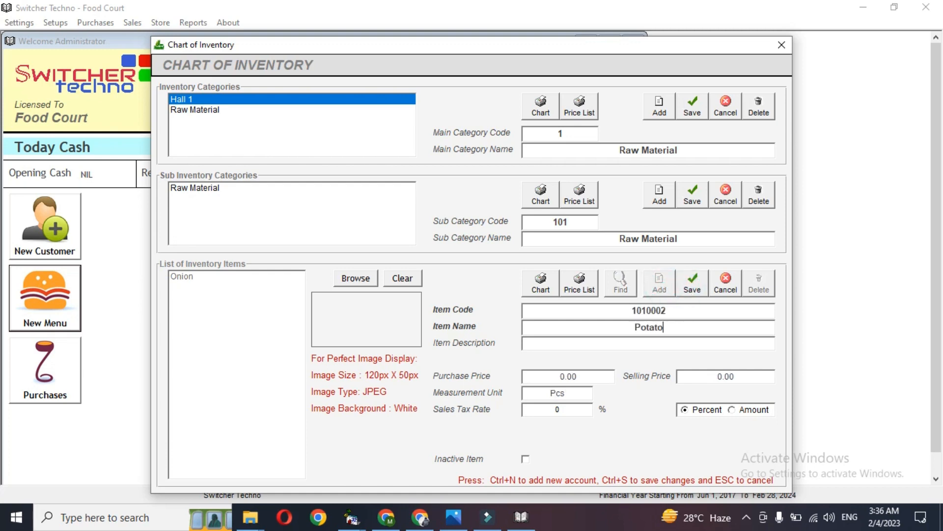
double_click(578, 393)
text(Kgd)
key(BackSpace)
click(692, 284)
- Add an inventory item named Chicken with Kgs as its measurement unit and save it
click(659, 284)
text(Chicken)
double_click(573, 394)
text(Kgs)
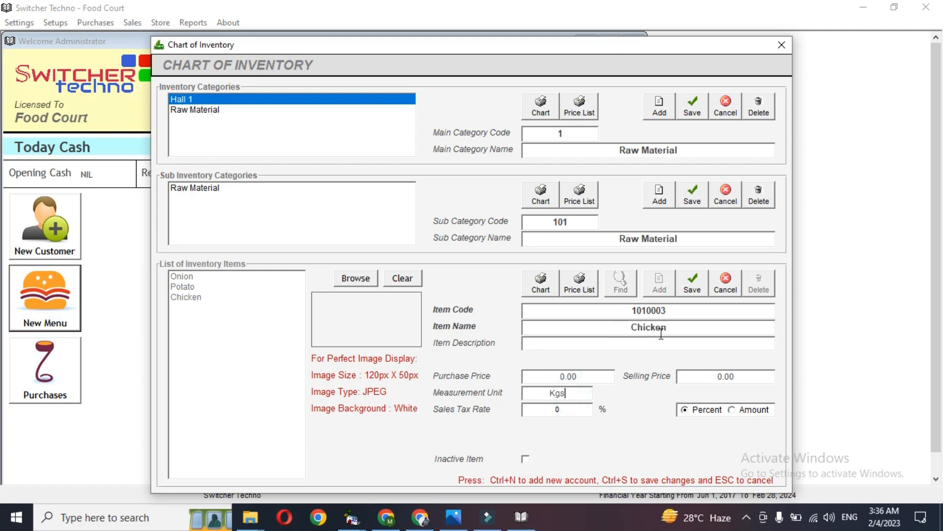
click(690, 278)
- Add and save an inventory item named Mutton measured in Kgs, and close the chart of inventory
click(659, 284)
text(Mutton)
double_click(573, 393)
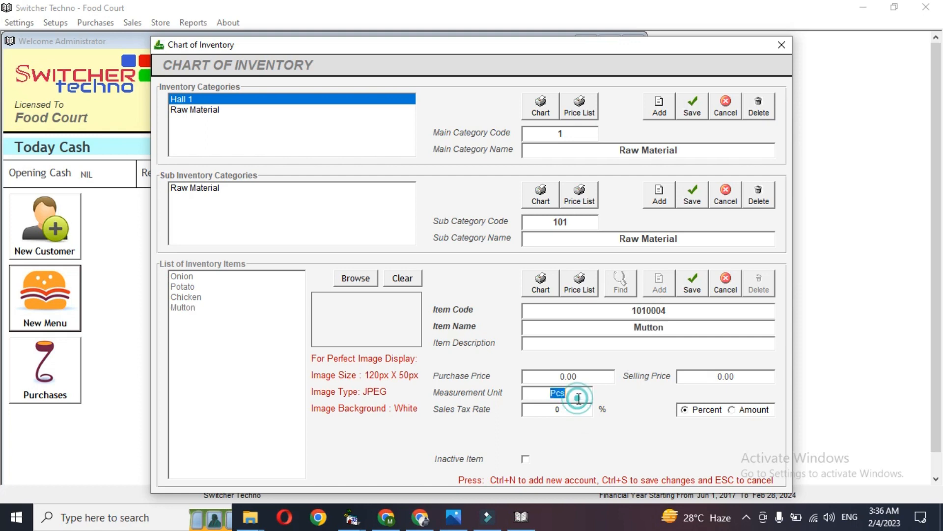
text(Kgs)
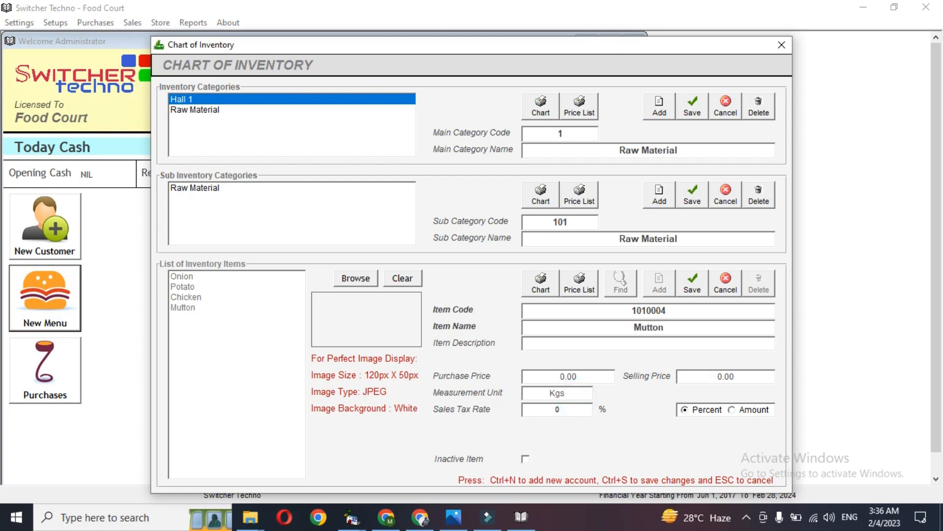
click(688, 286)
click(245, 343)
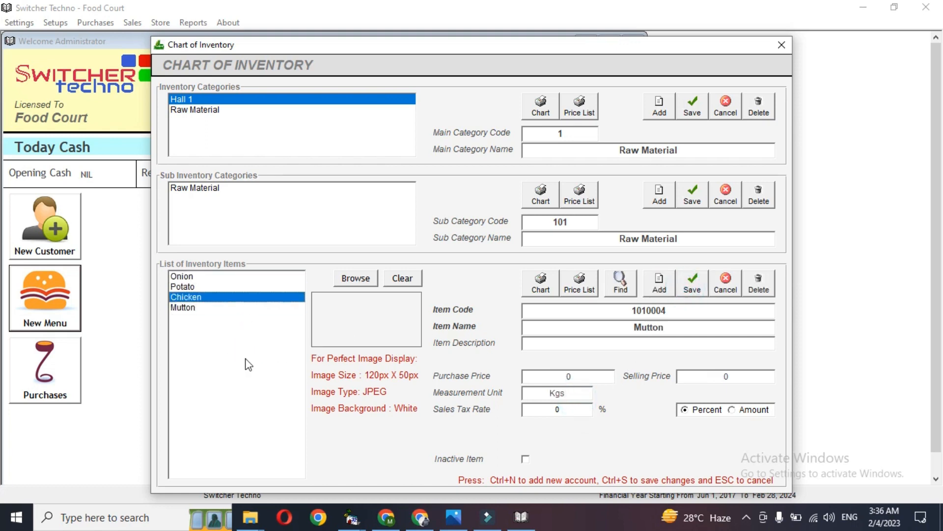
click(777, 47)
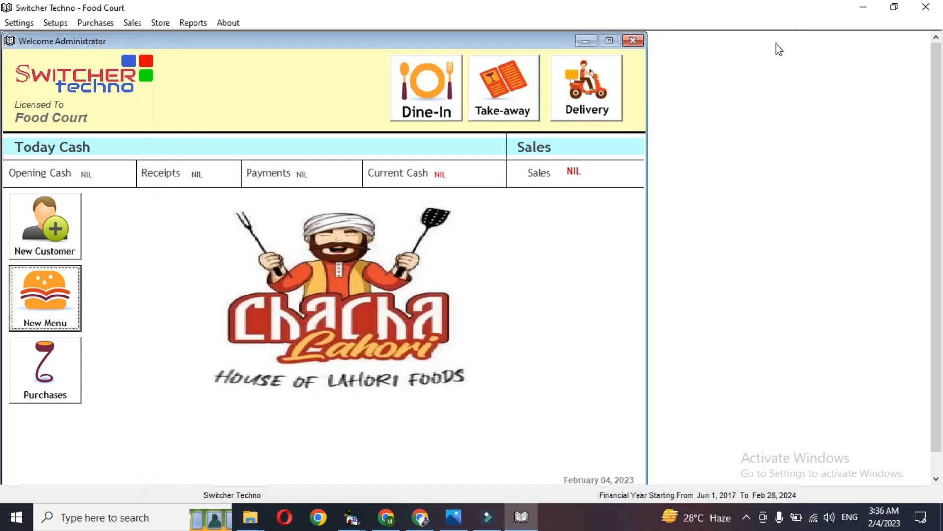
- Open the non-tax purchase form at its vendor code field
click(87, 23)
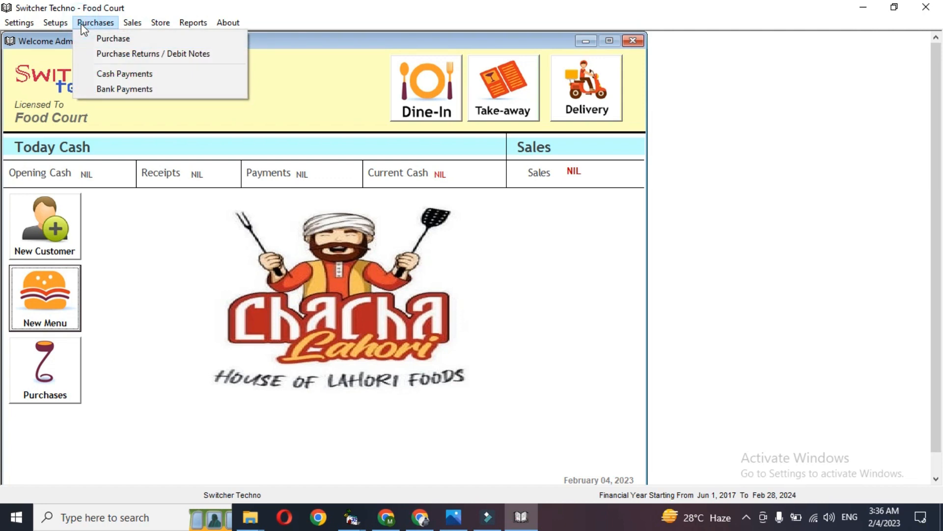
click(102, 38)
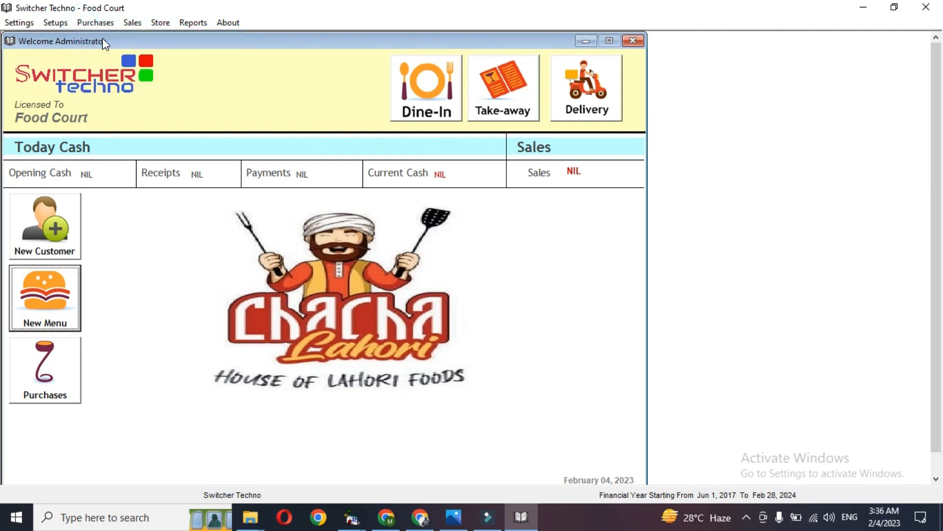
click(513, 120)
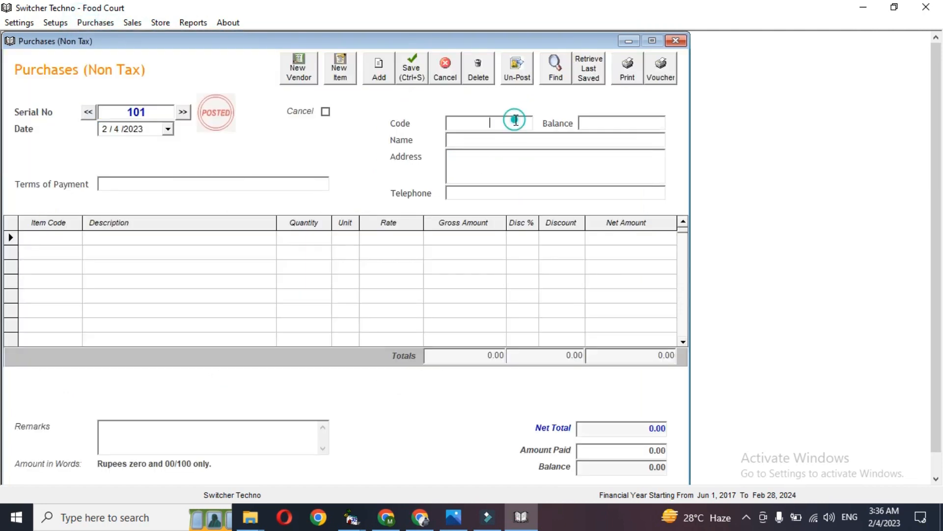
- Add and save a new vendor named ALI TRADERS under Credit Vendors, and return to the purchase form
click(290, 70)
click(241, 129)
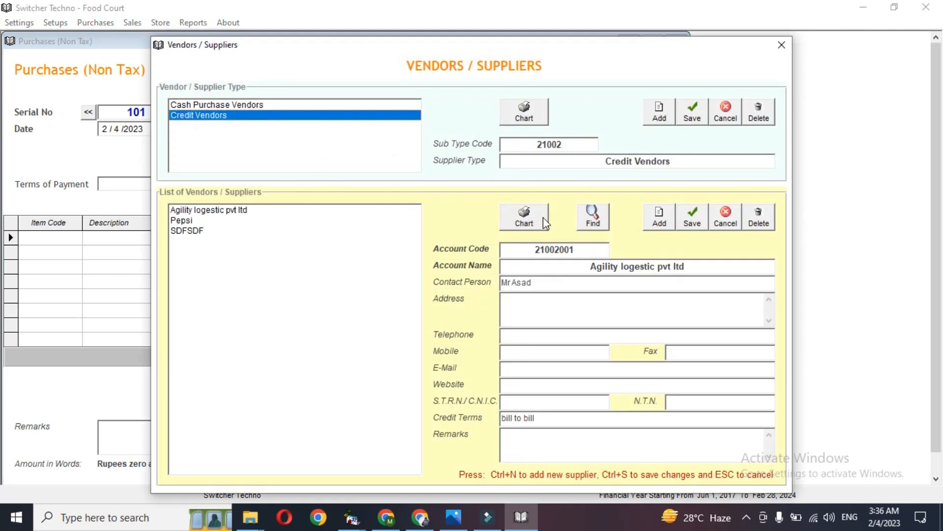
click(661, 225)
text(A)
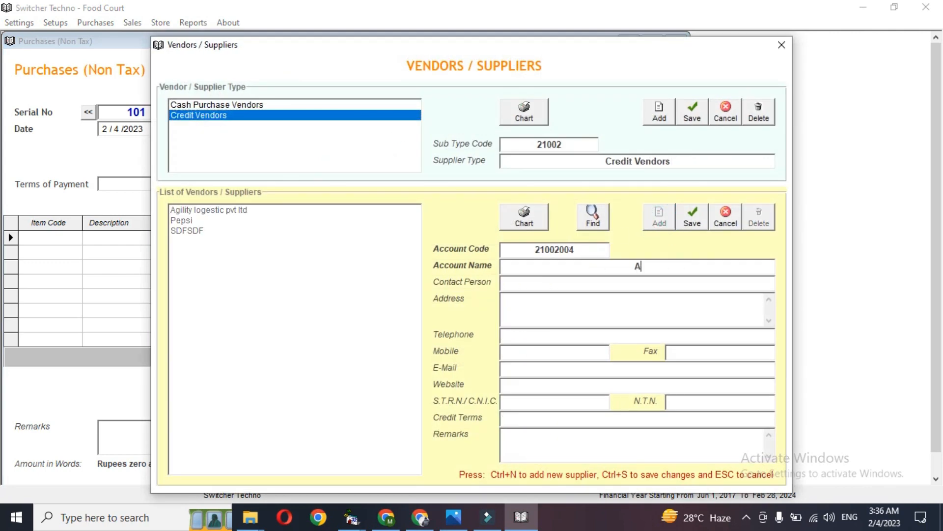
text(LI TRADERS)
click(692, 220)
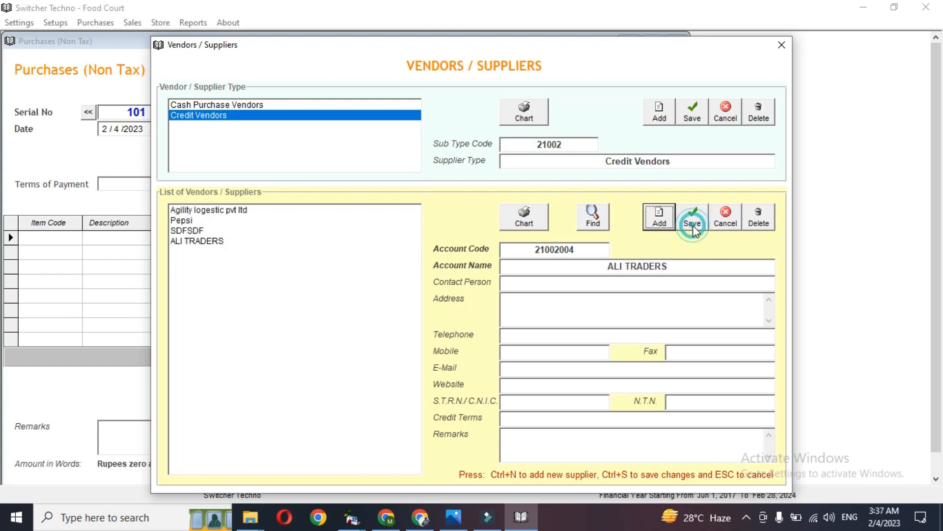
click(782, 45)
- Choose ALI TRADERS as the vendor of the purchase
click(528, 122)
text(AL)
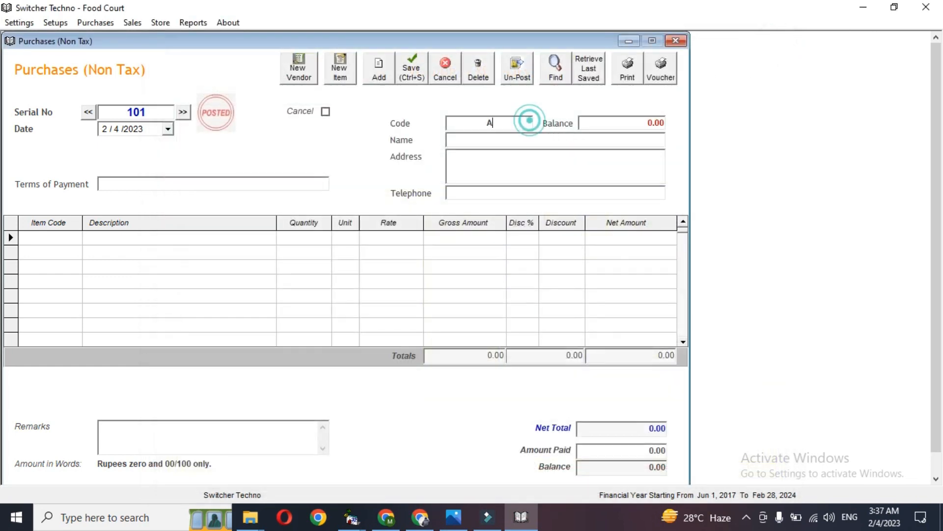
click(516, 152)
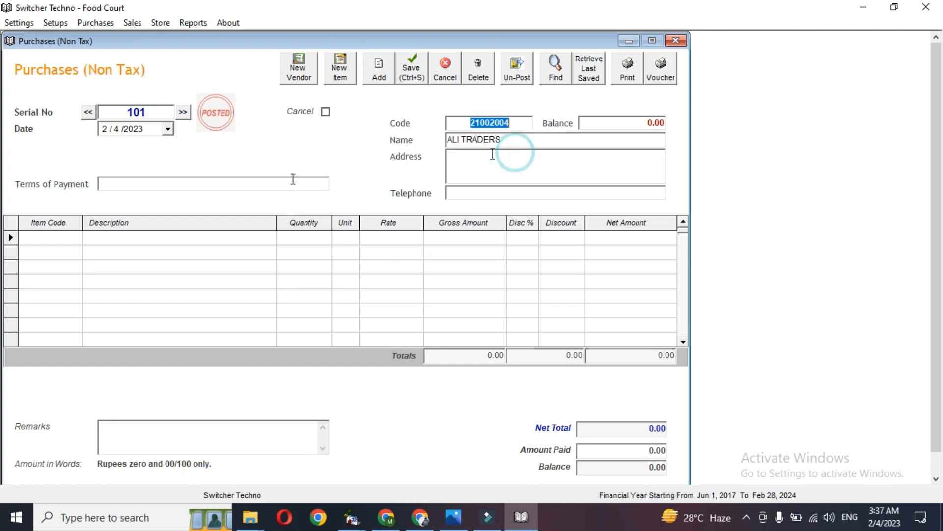
- Enter Onion as the first purchase line with a quantity of 100 kgs and a rate of 15
click(58, 241)
text(ONI)
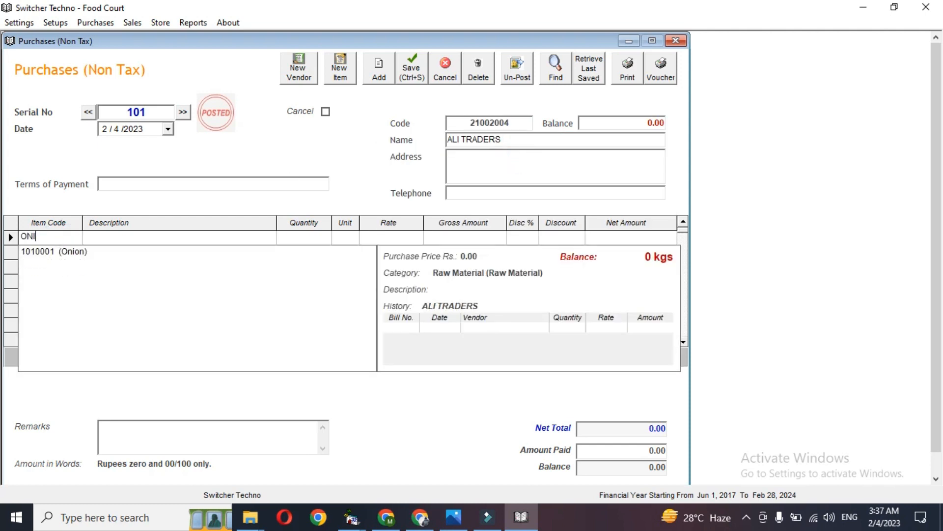
key(Down)
key(Return)
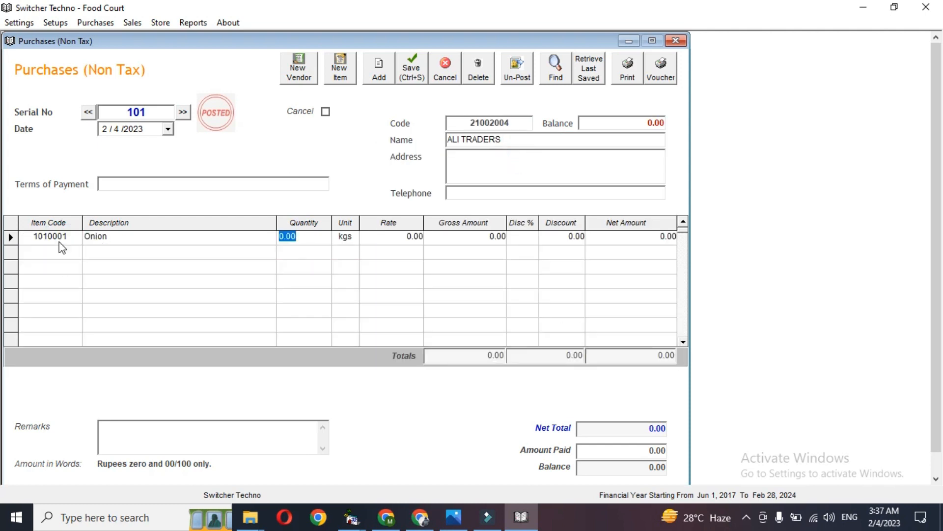
text(100)
key(Return)
key(Return)
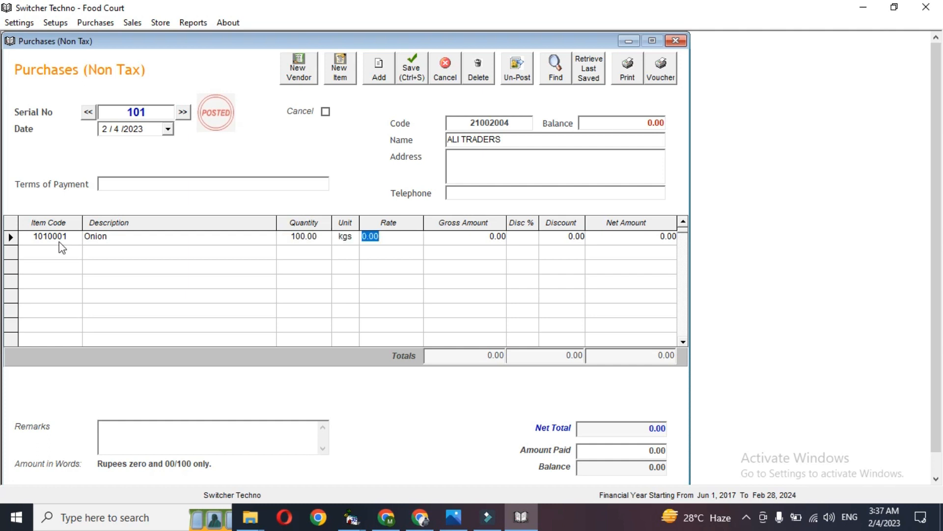
text(15)
key(Return)
key(Return)
key(Return)
key(Return)
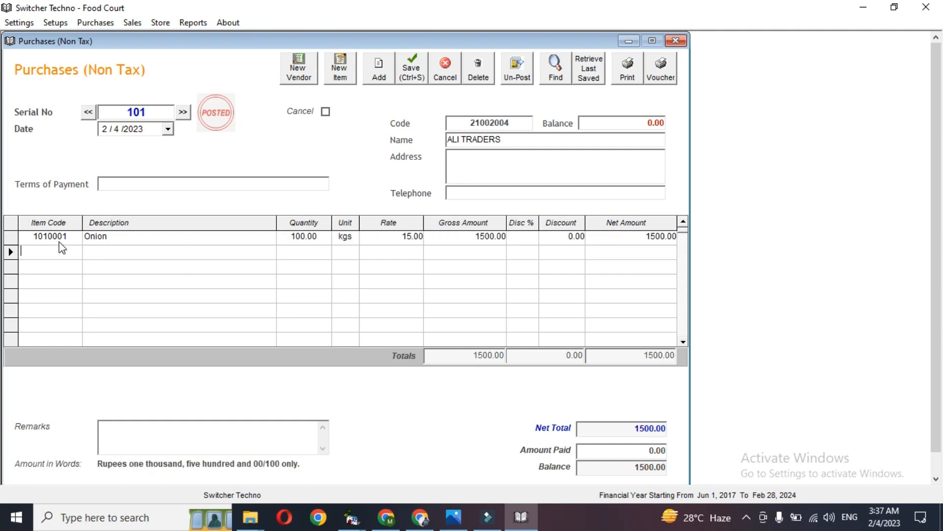
- Enter Potato as the second purchase line with a quantity of 500 Kgs and a rate of 150
text(PO)
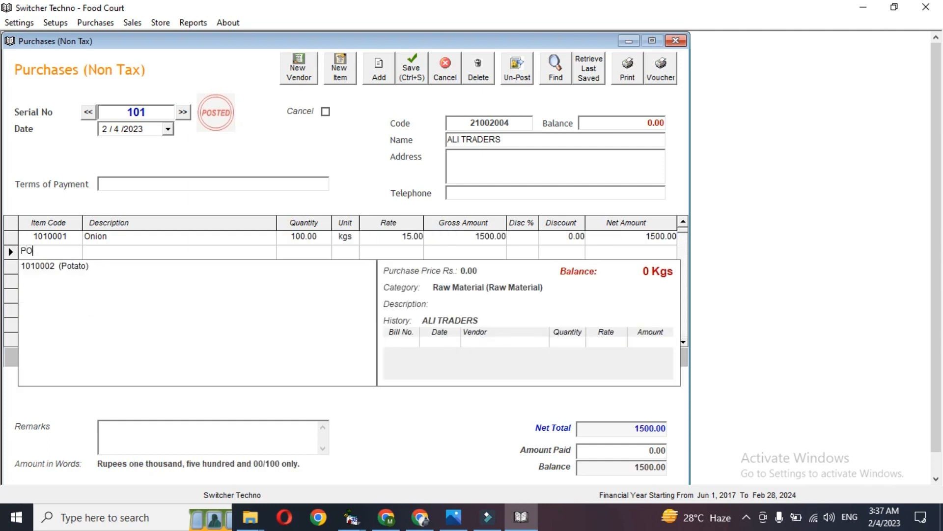
key(Down)
key(Return)
key(Return)
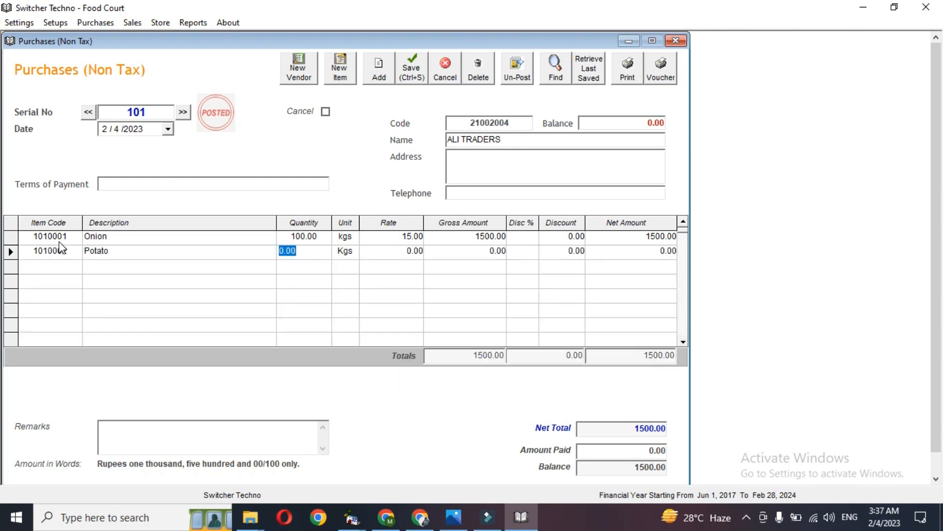
text(500)
key(Return)
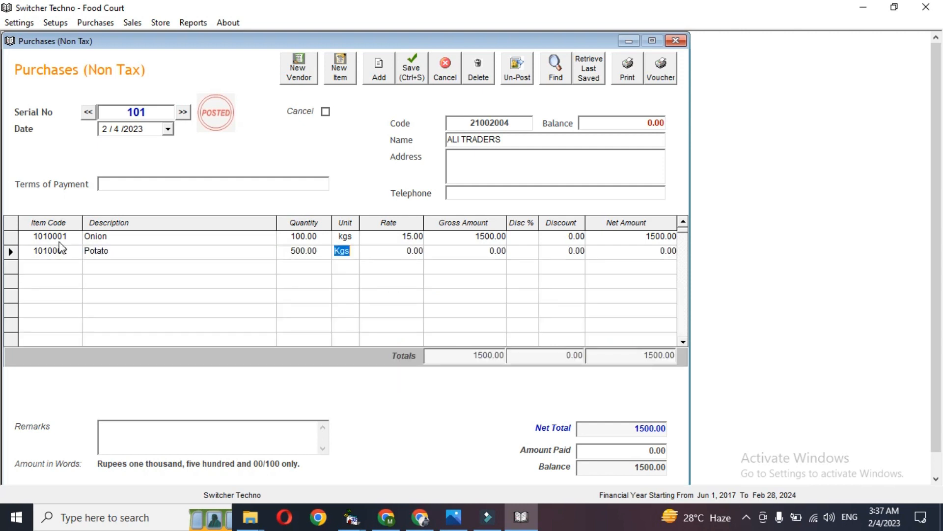
key(Return)
text(150)
key(Return)
key(Return)
key(Return)
key(Return)
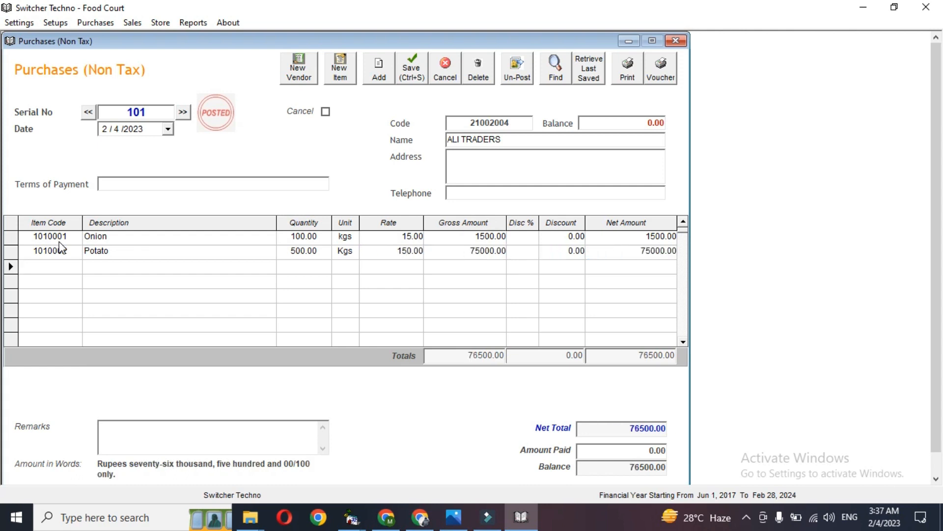
- Enter Chicken as the third purchase line with a quantity of 50 Kgs and a rate of 450
text(S)
key(BackSpace)
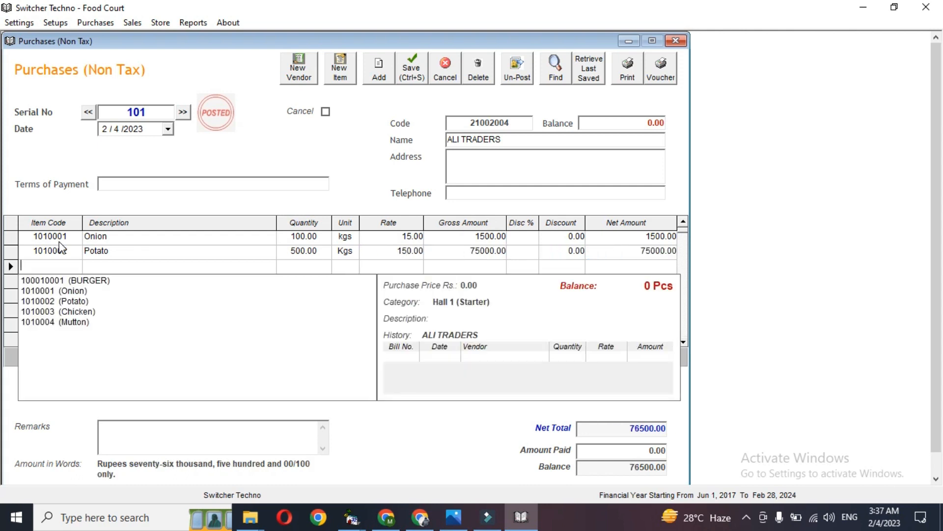
text(CH)
key(Down)
key(Return)
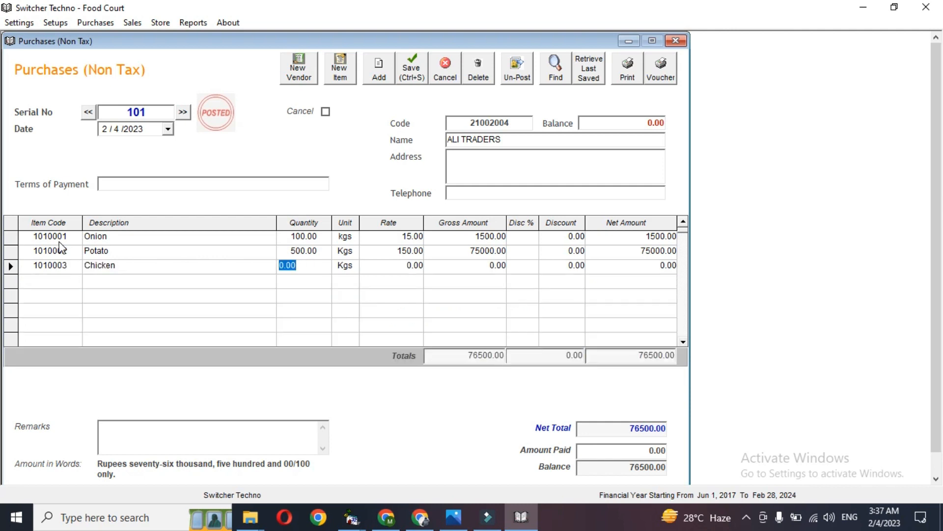
text(50)
key(Return)
key(Return)
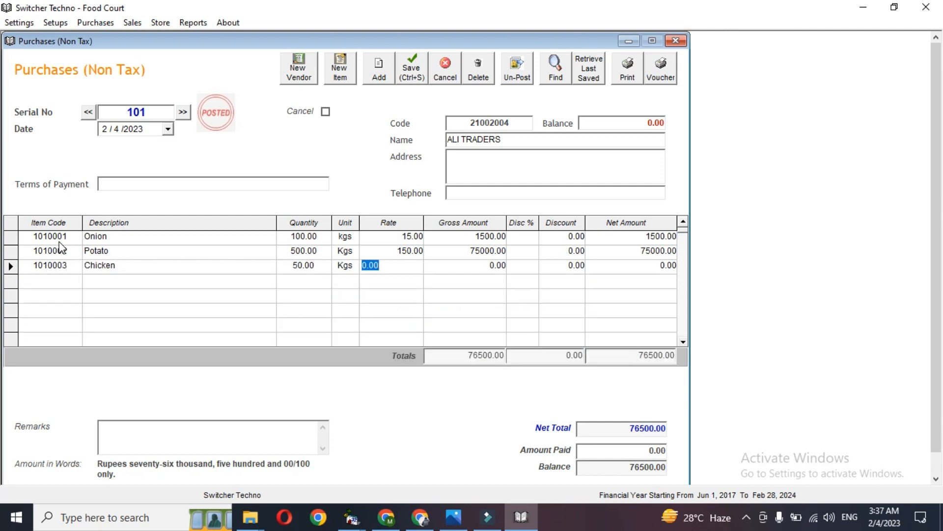
text(450)
key(Return)
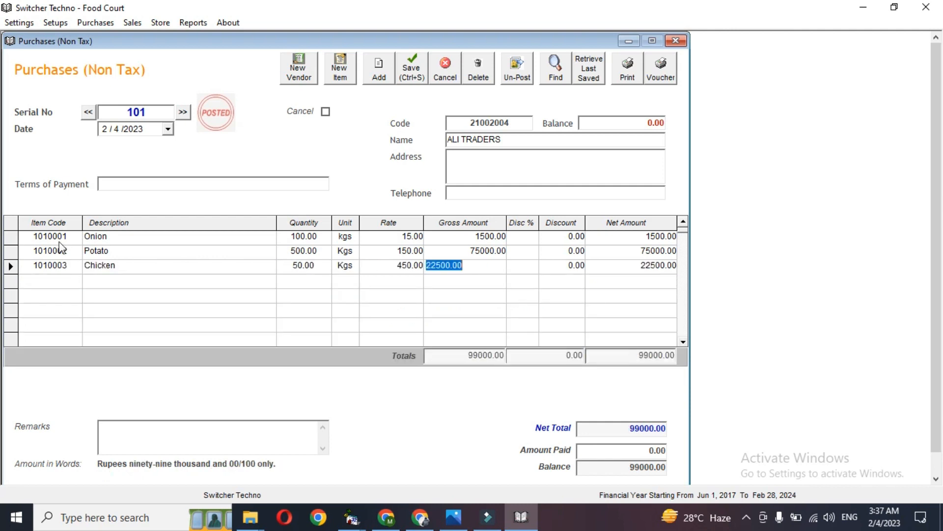
- Enter Mutton as the fourth purchase line with a quantity of 50 Kgs and a rate of 850
key(Return)
key(Return)
key(Return)
key(Return)
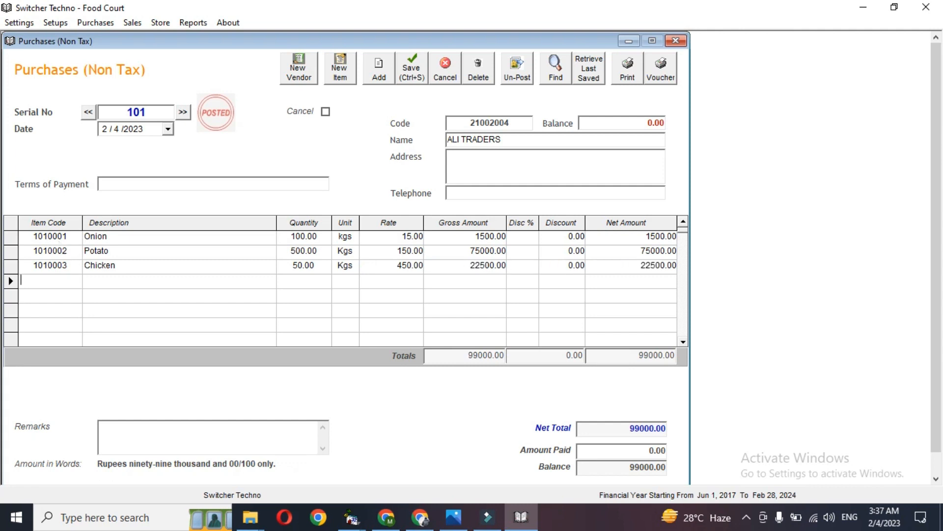
text(MUT)
key(Down)
key(Return)
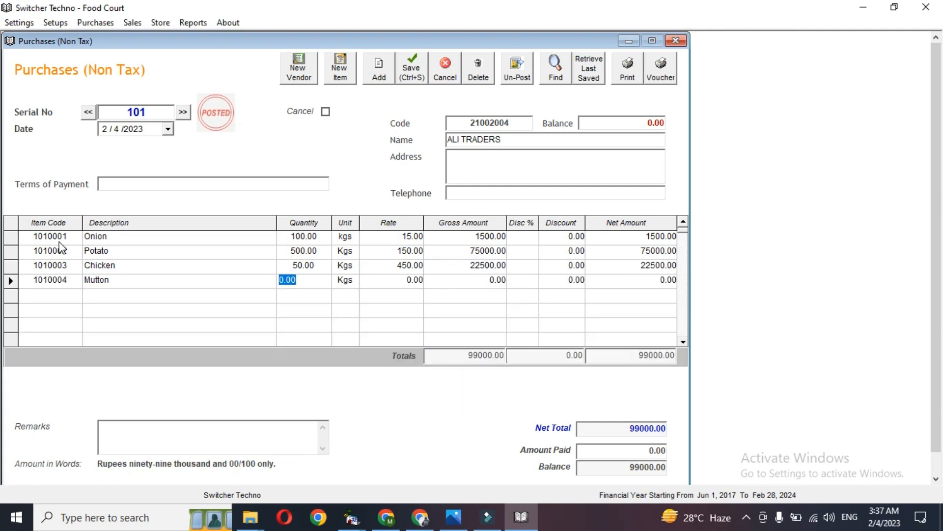
text(50)
key(Return)
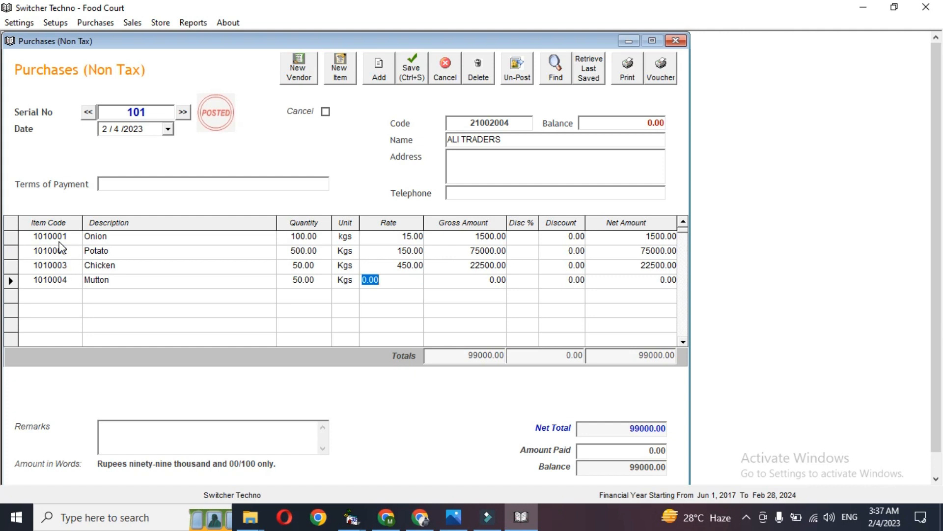
text(850)
key(Return)
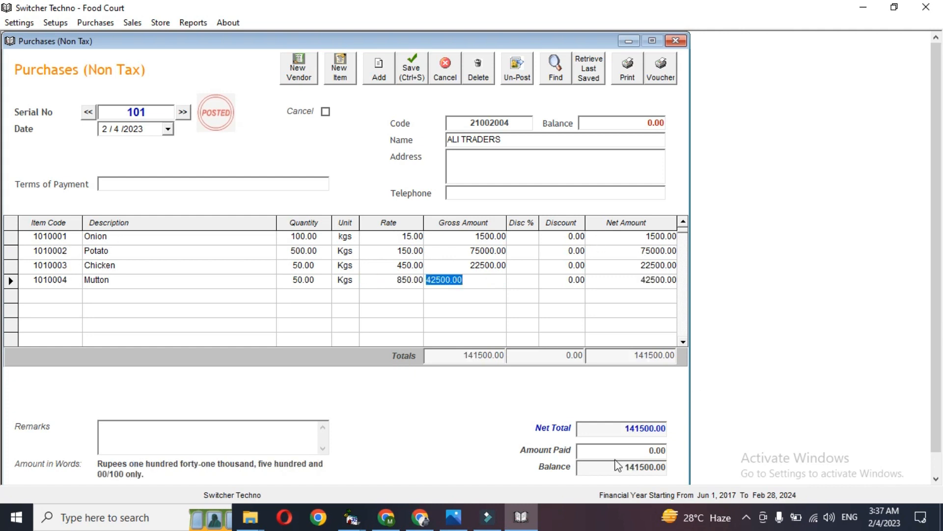
- Record 40000 as the amount paid on the ALI TRADERS purchase and view its printable purchase invoice
click(596, 448)
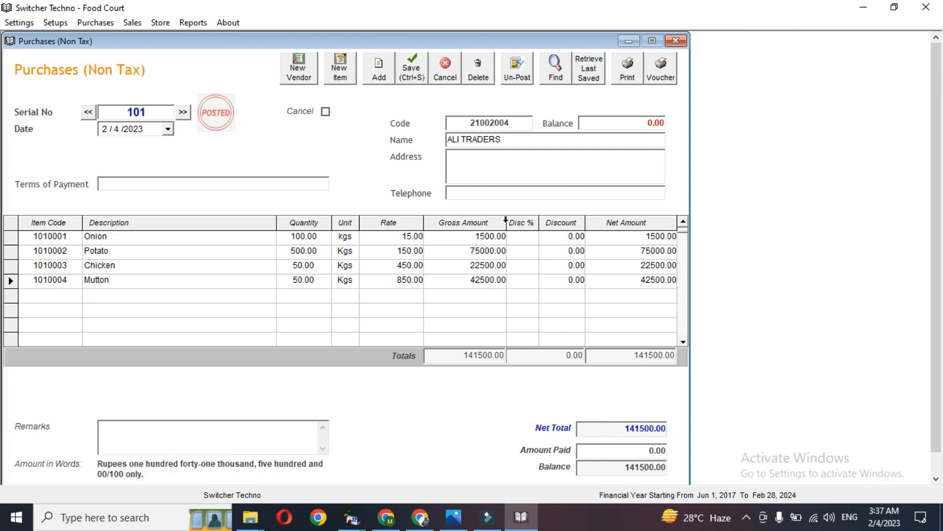
drag(620, 432, 665, 432)
click(665, 431)
click(648, 448)
click(615, 455)
double_click(615, 455)
text(40000)
click(631, 470)
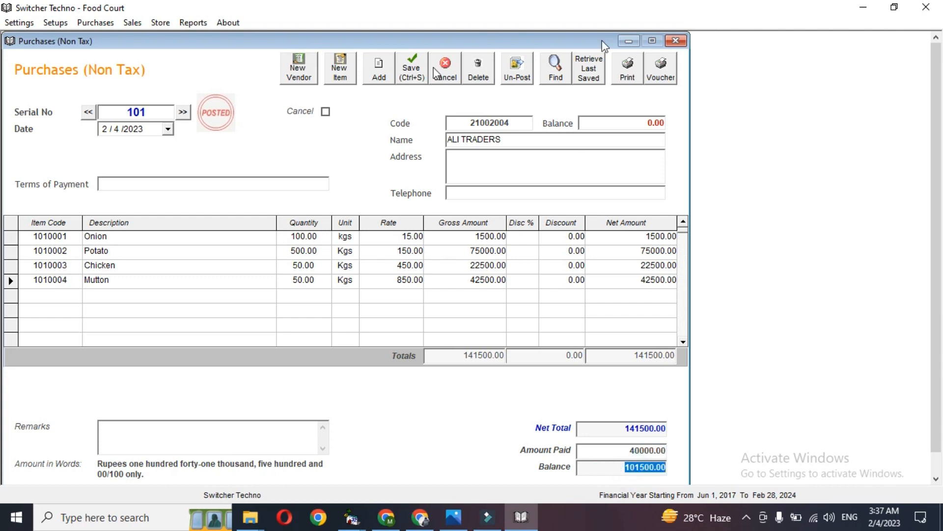
click(628, 69)
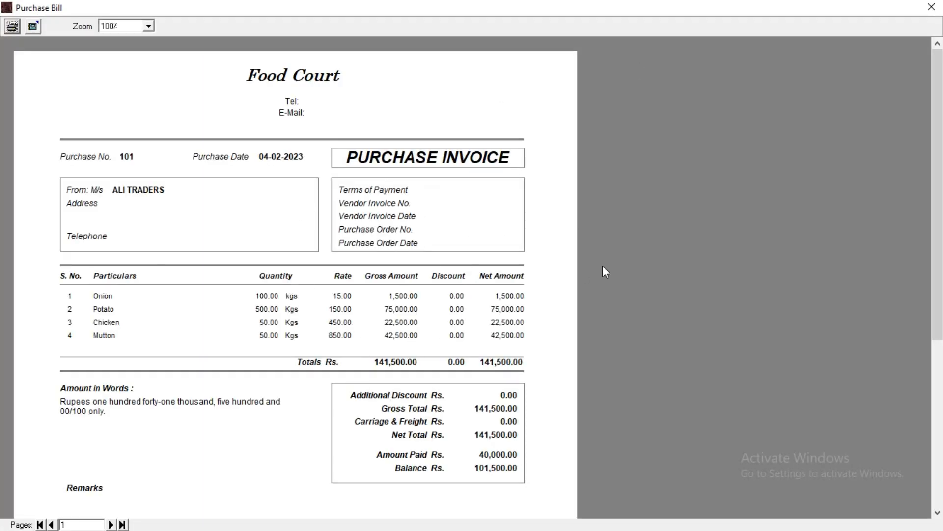
click(931, 7)
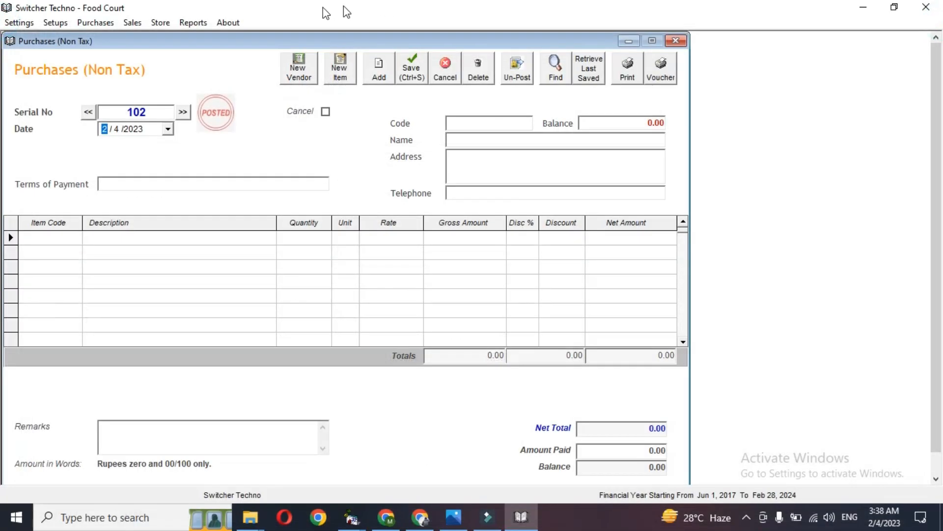
- Display the Inventory Balances report for all items, check the quantities in and out, and return to the welcome screen
click(193, 23)
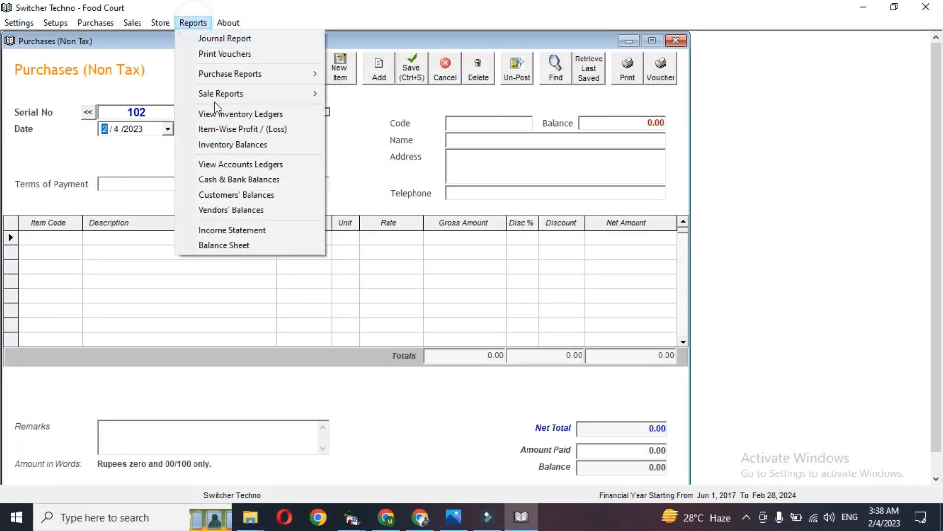
click(247, 145)
click(540, 162)
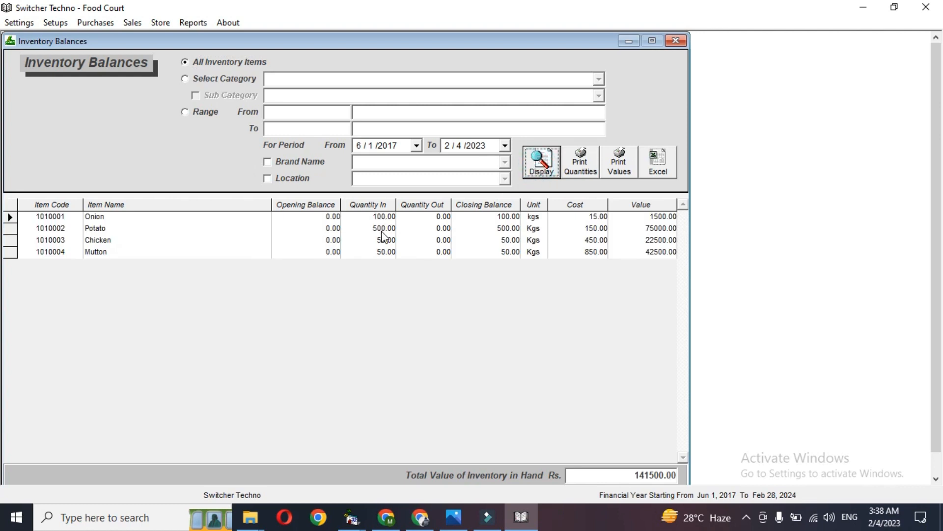
click(386, 201)
click(425, 204)
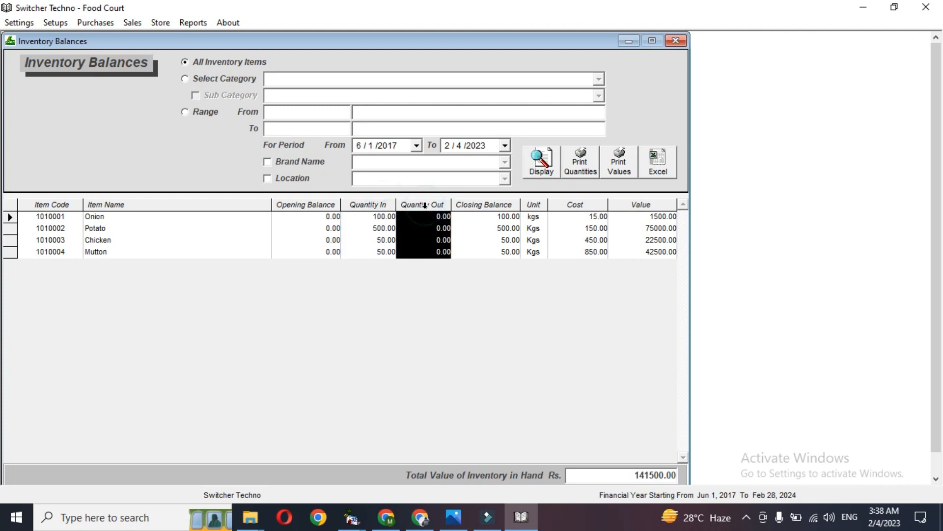
click(441, 228)
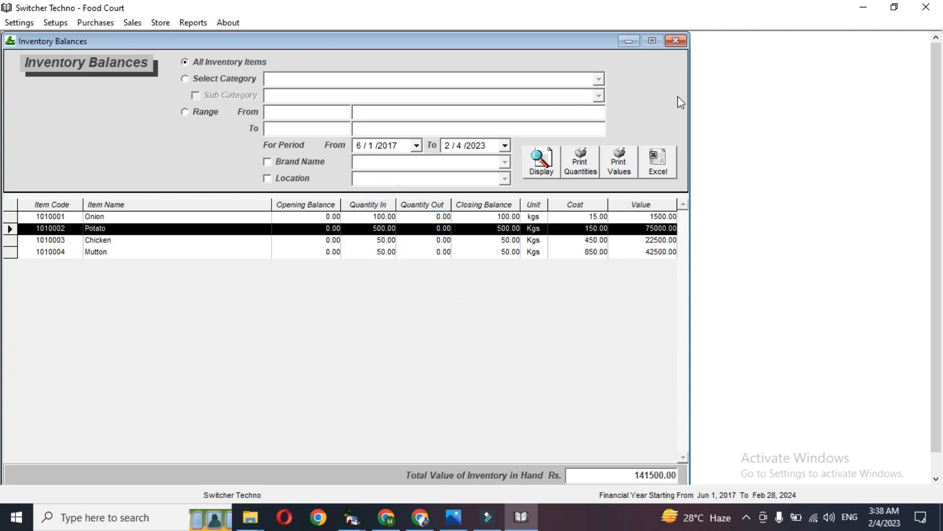
click(676, 40)
click(675, 39)
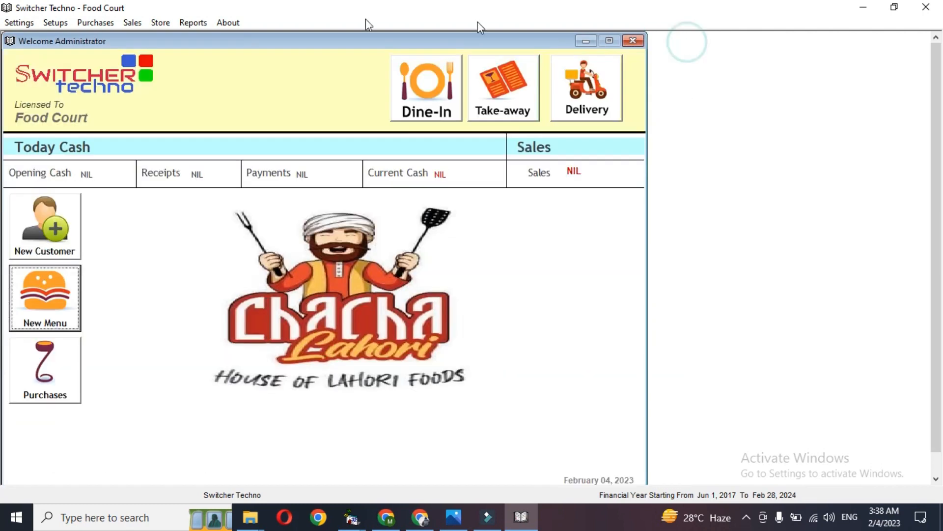
- Open the Recipe Materials form for a new recipe
click(156, 24)
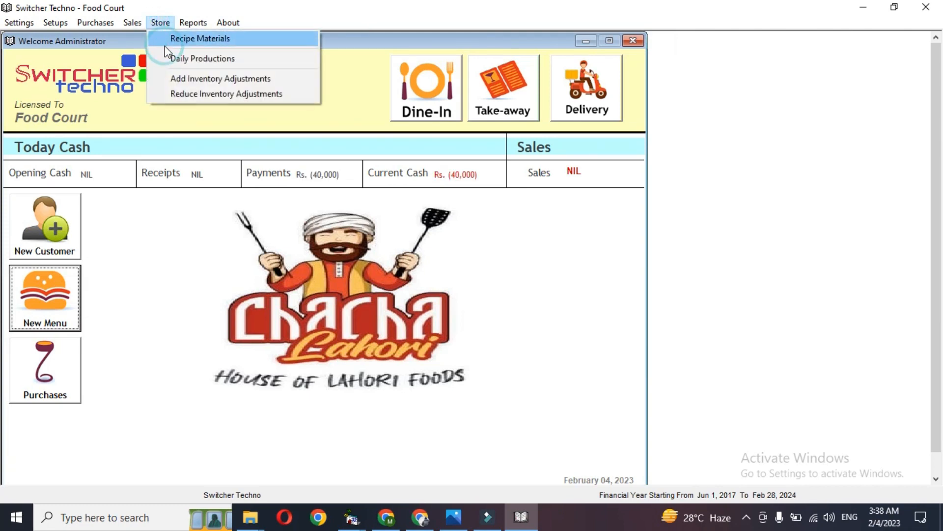
click(165, 44)
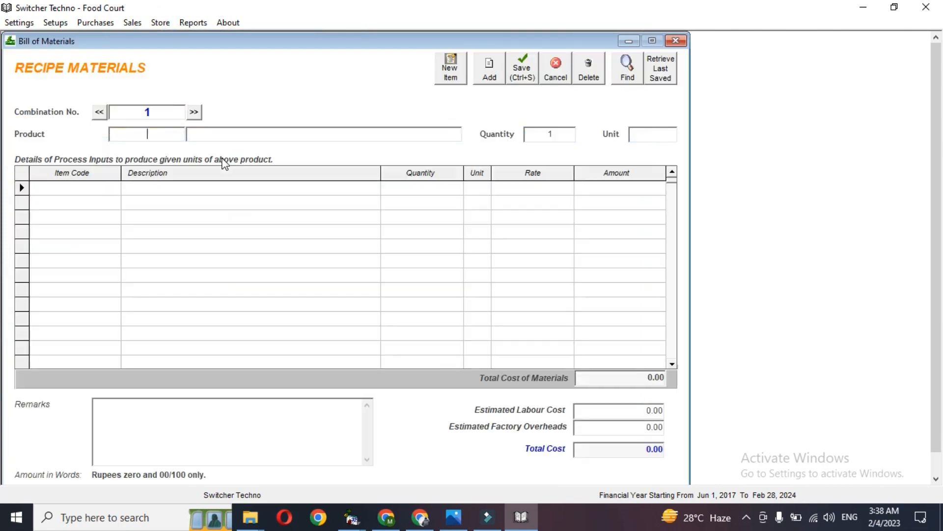
- Look through the Hall 1 sub-categories and menu items, including Starter and Deals, in the Chart of Inventory
click(55, 23)
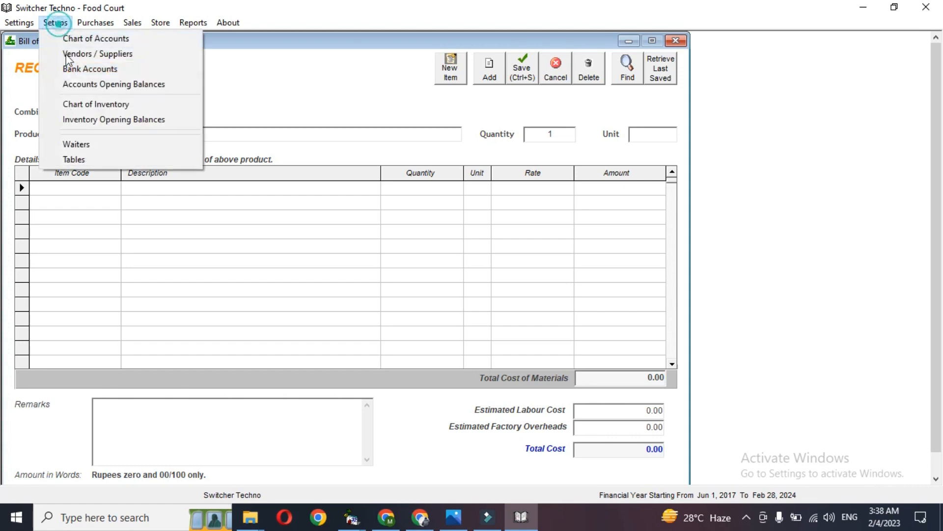
click(87, 103)
click(197, 134)
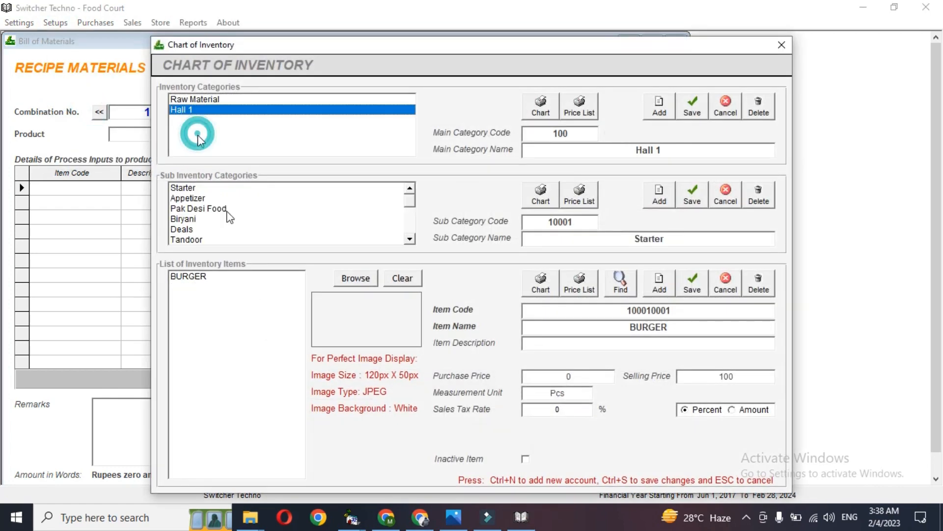
click(244, 290)
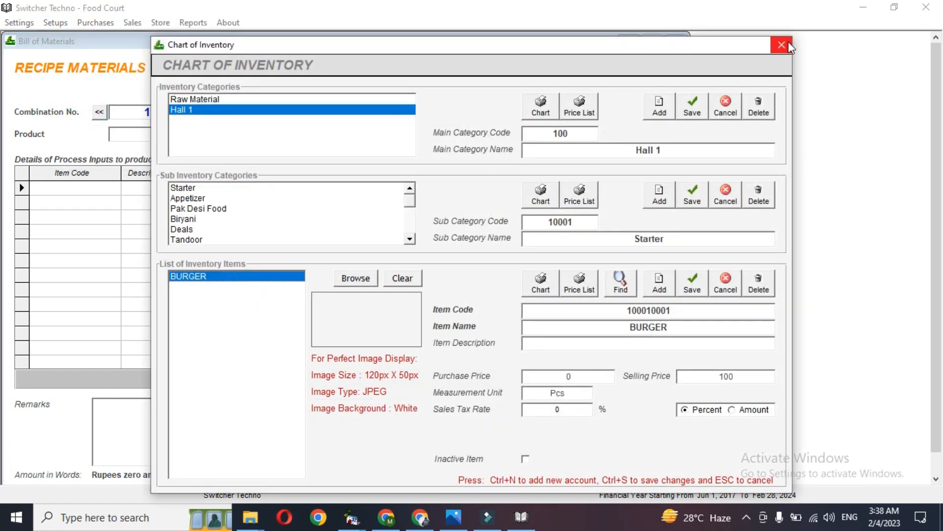
click(226, 209)
click(227, 229)
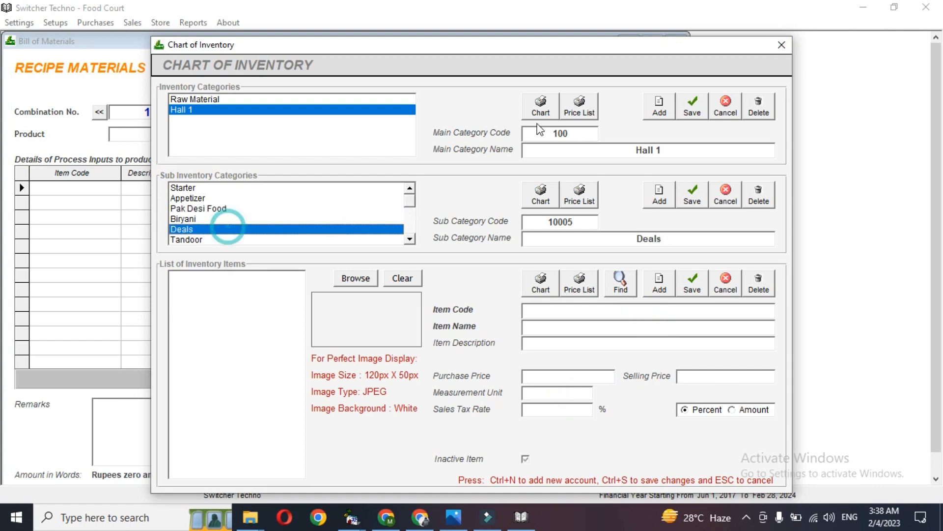
click(781, 45)
- Choose BURGER as the product of the recipe
text(B)
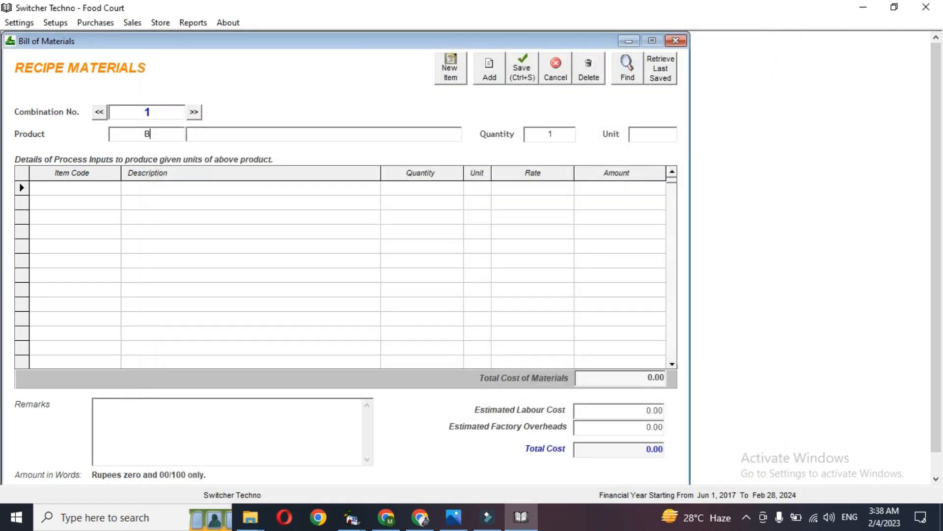
text(UR)
click(182, 146)
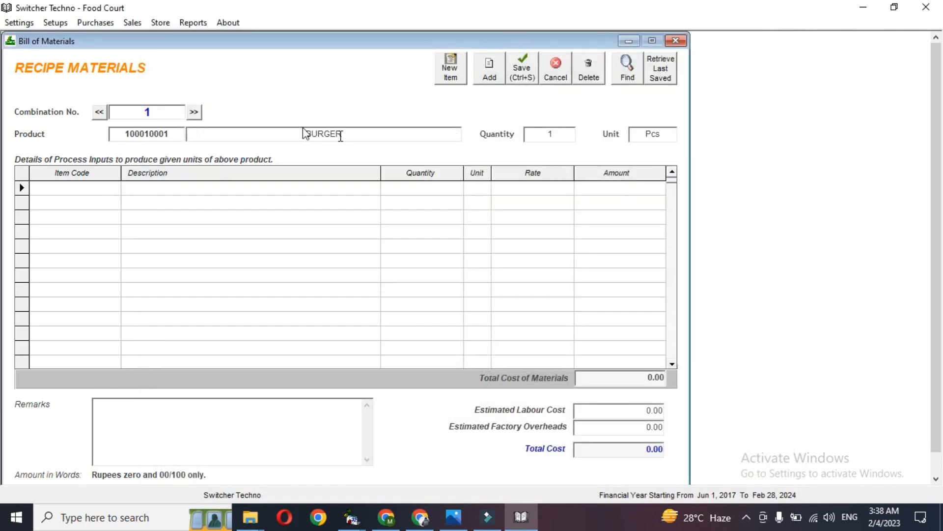
- Enter Chicken as the first recipe material with a quantity of 0.50 Kgs
click(74, 188)
text(CH)
key(Down)
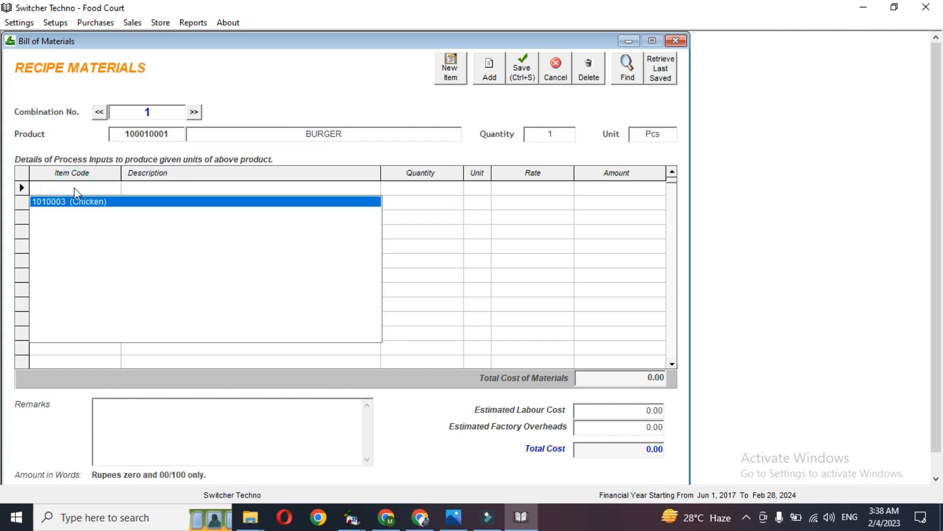
key(Return)
key(Return)
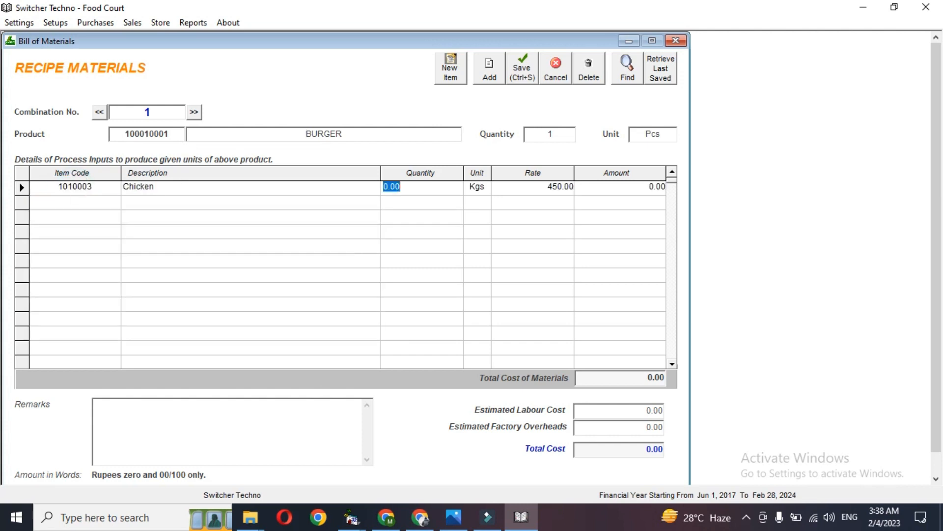
text(0.5)
key(Return)
key(Return)
key(Return)
key(Return)
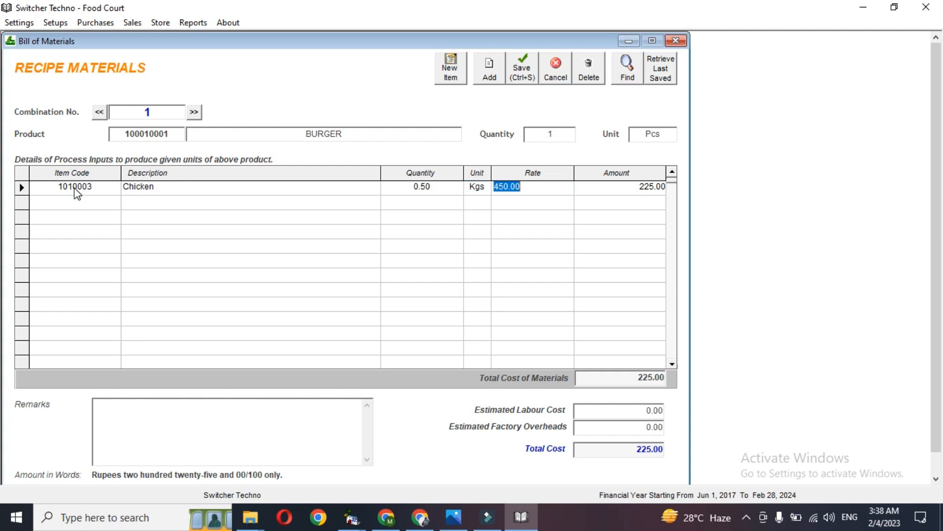
- Enter Onion as the second recipe material with a quantity of 1 kg
text(S)
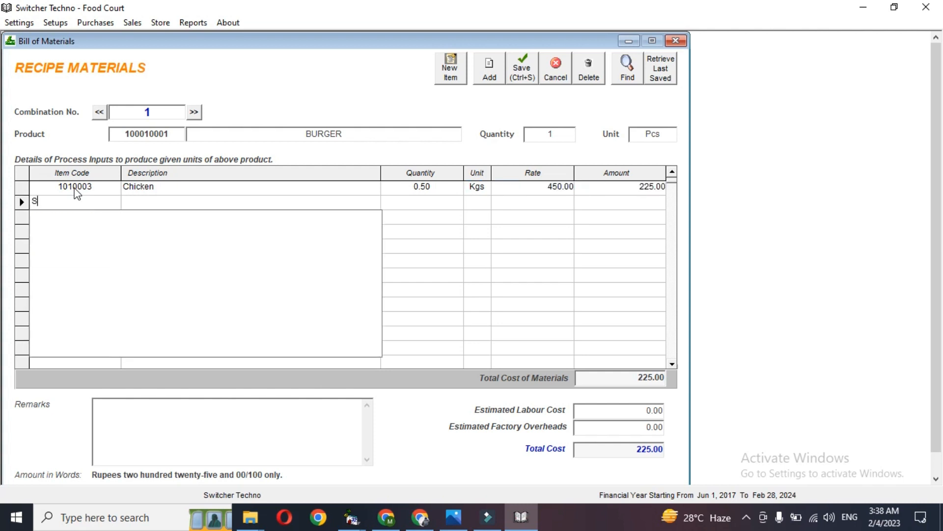
key(Down)
key(Return)
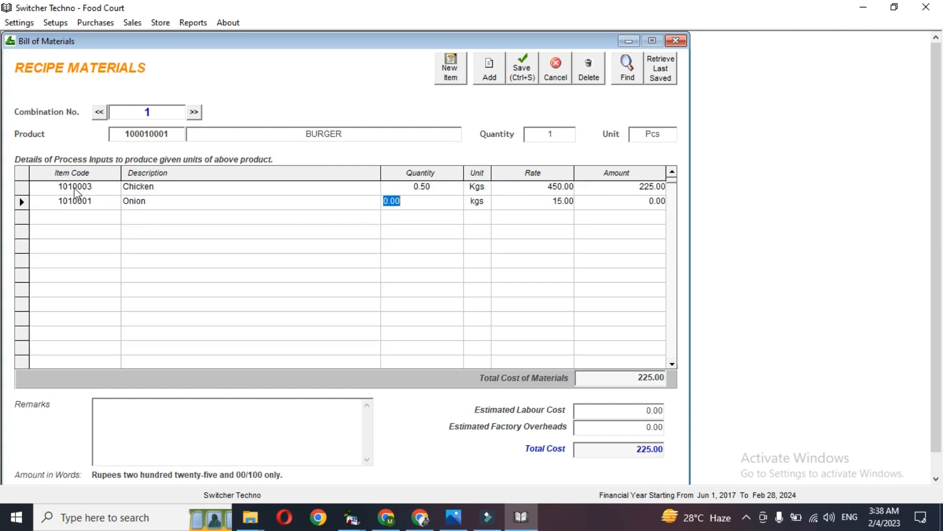
text(1)
key(Return)
key(Return)
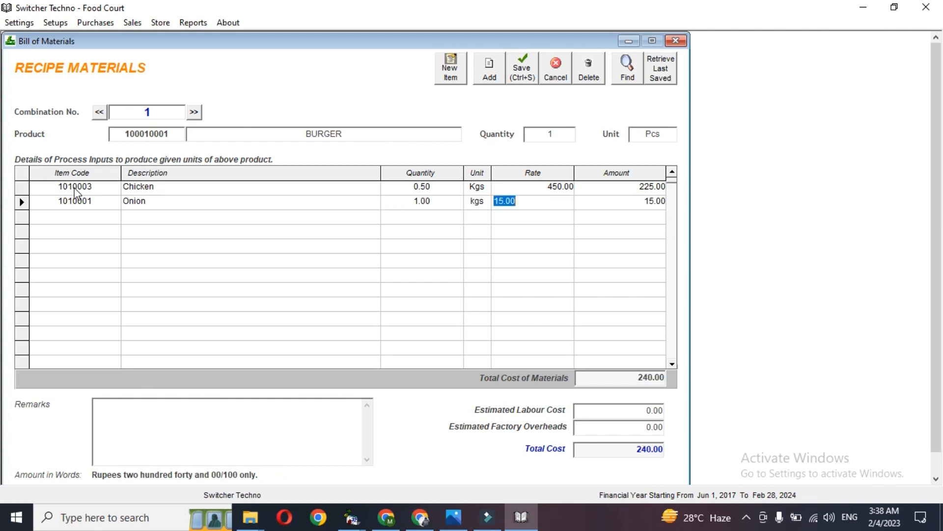
key(Return)
key(Return)
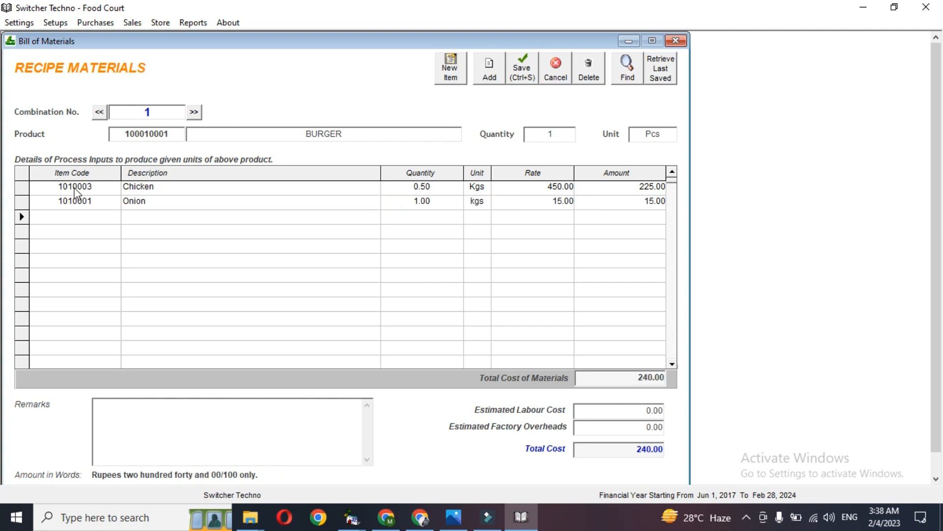
- Enter Potato as the third recipe material with a quantity of 1 kg
text(PO)
key(Down)
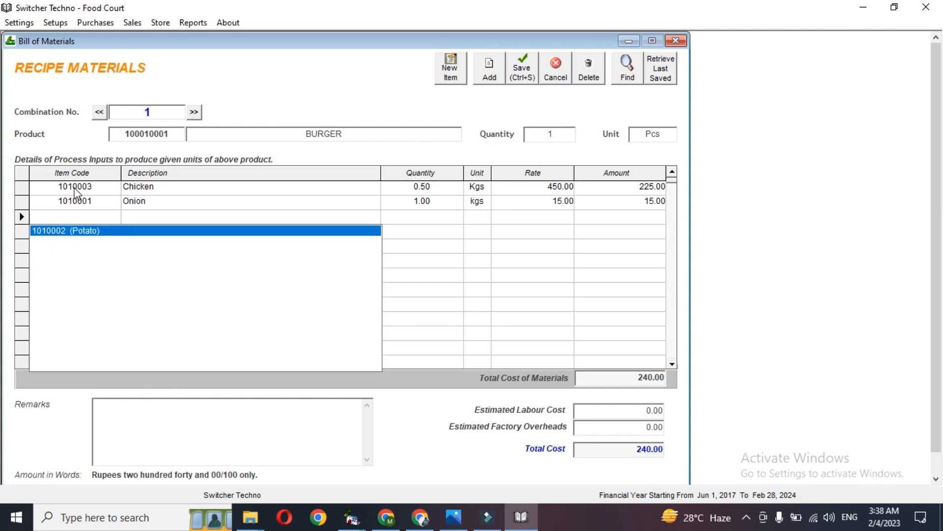
key(Return)
key(Return)
key(Return)
key(Return)
key(Return)
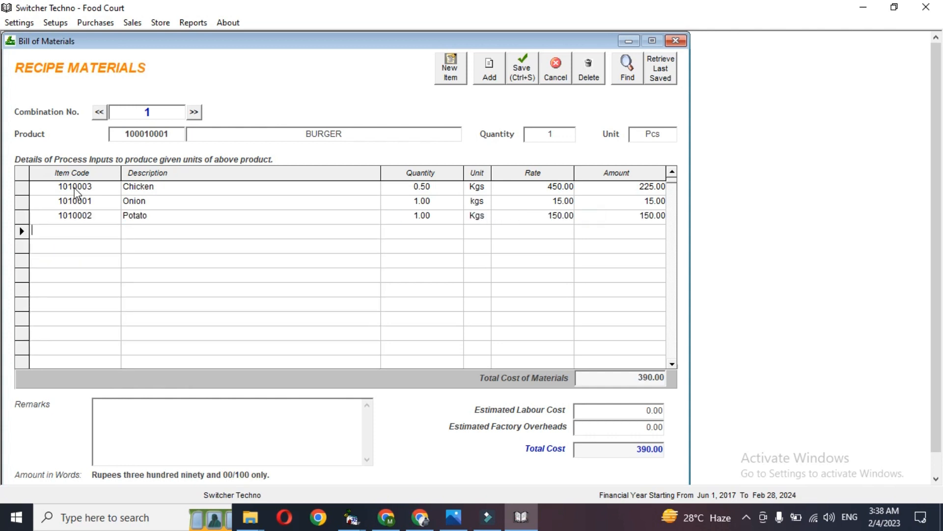
- Browse the items available for a fourth recipe line and check the burger recipe's entries and total cost
key(Down)
key(Down)
key(Down)
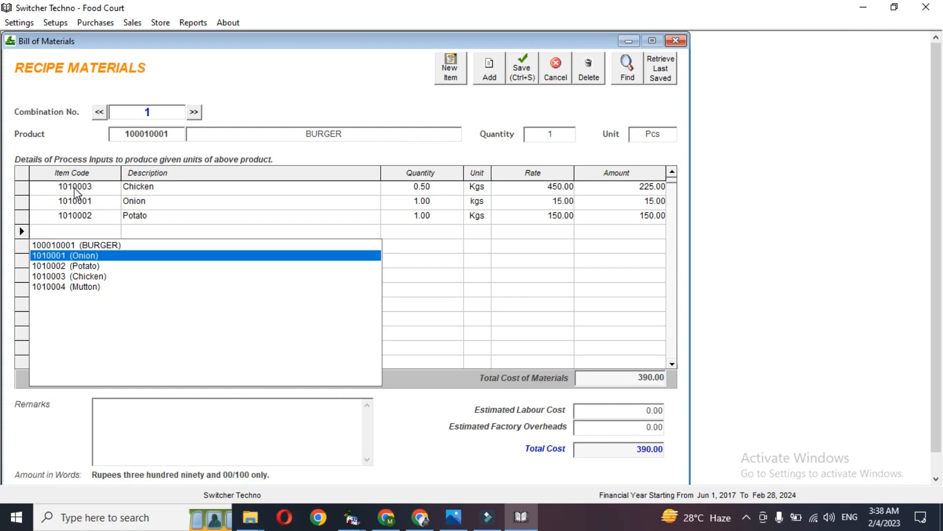
key(Down)
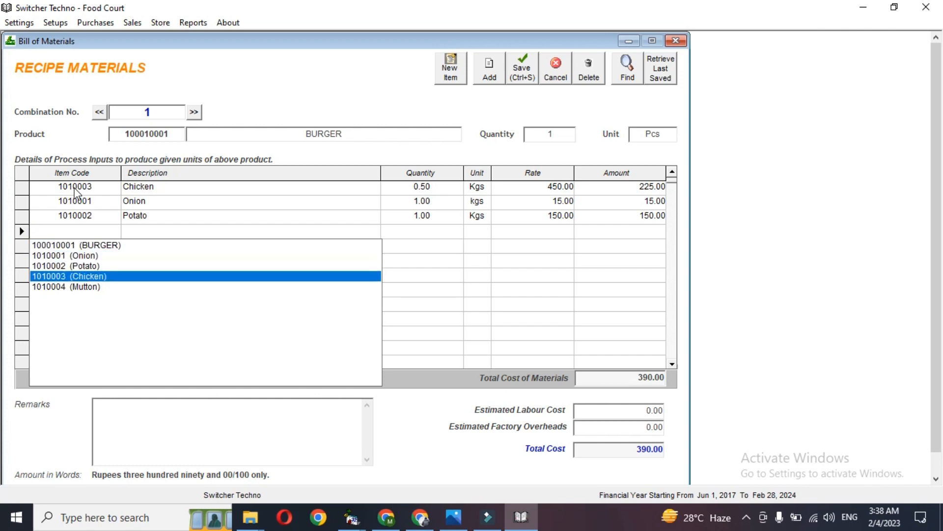
click(219, 203)
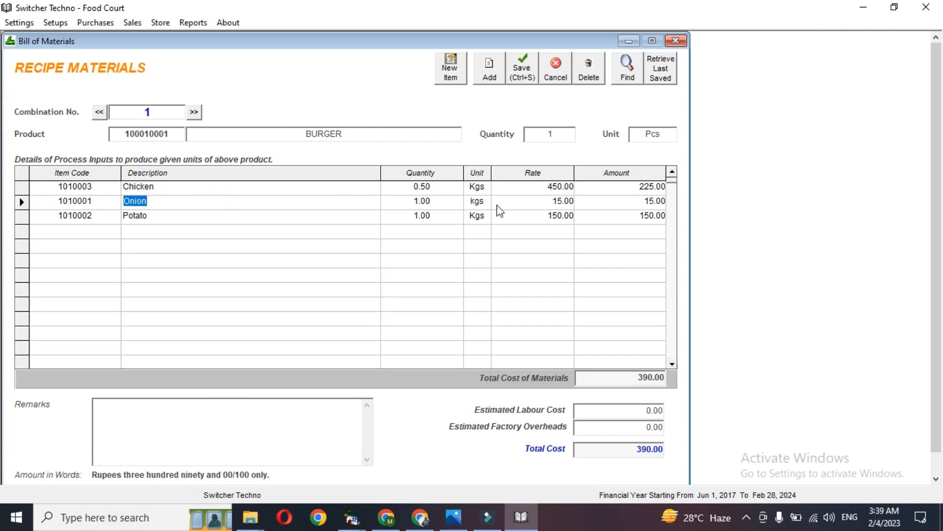
click(408, 131)
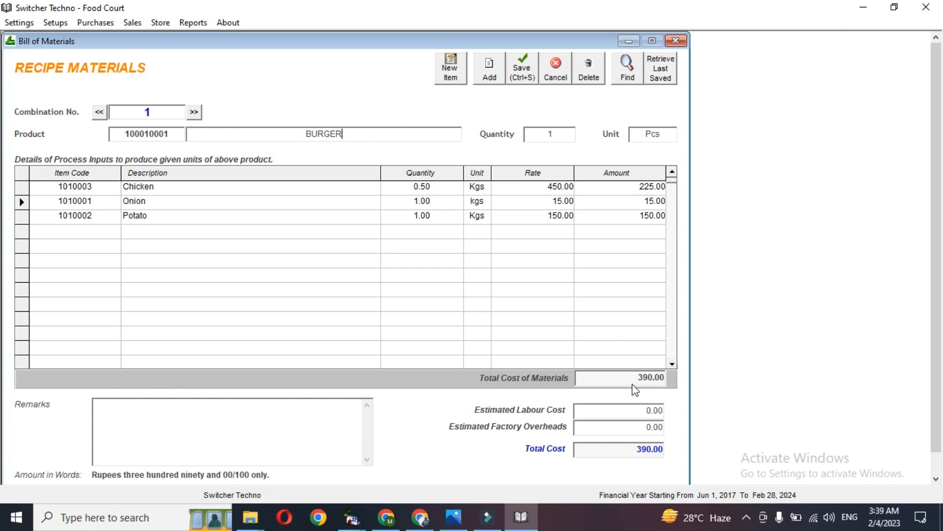
click(634, 449)
click(629, 451)
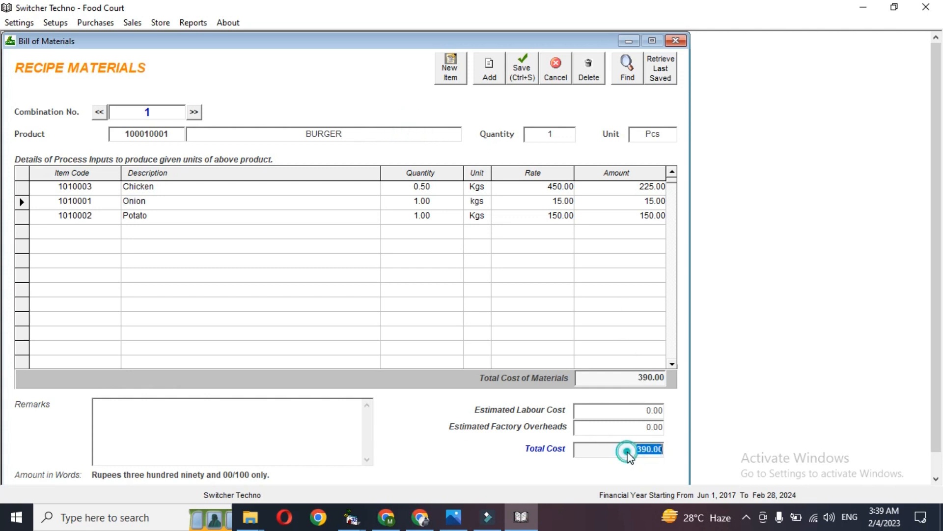
- Set the burger recipe's estimated labour cost to 2 and estimated factory overheads to 5, and save the recipe
click(639, 413)
text(2)
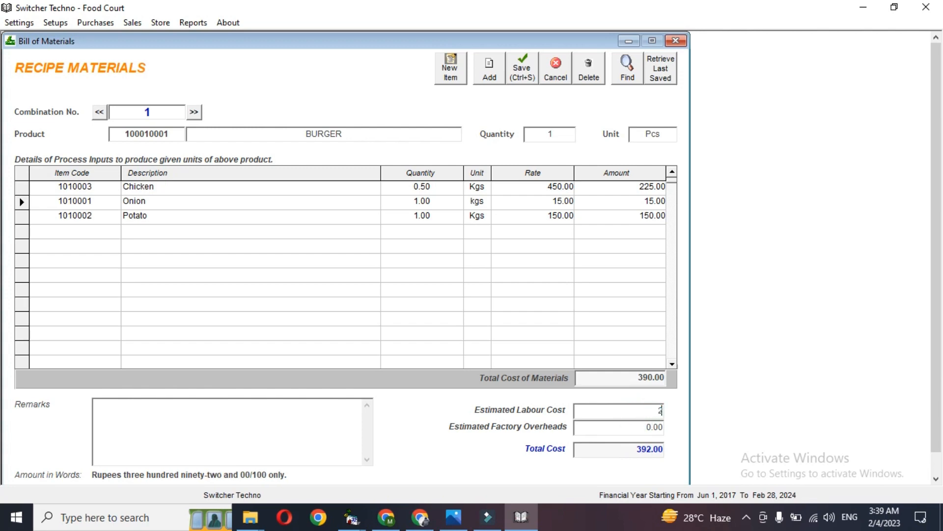
click(647, 431)
text(5)
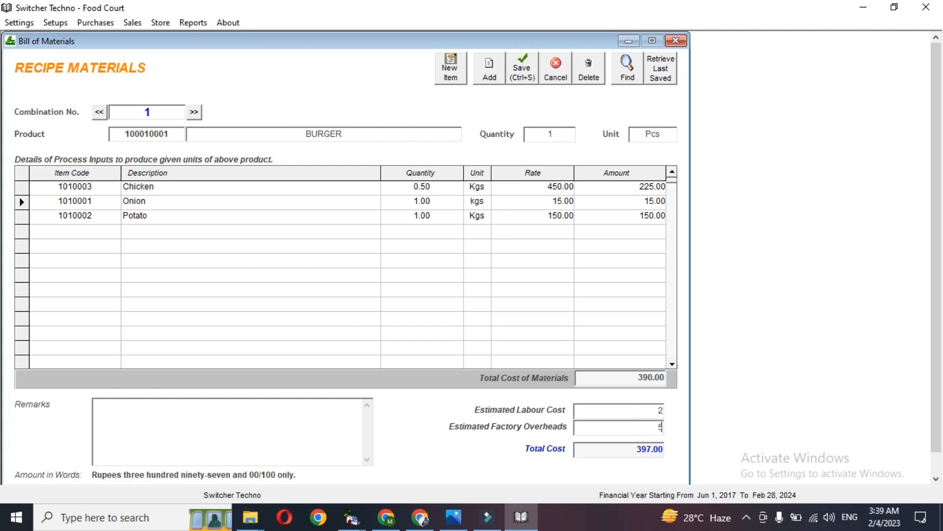
click(640, 449)
click(655, 447)
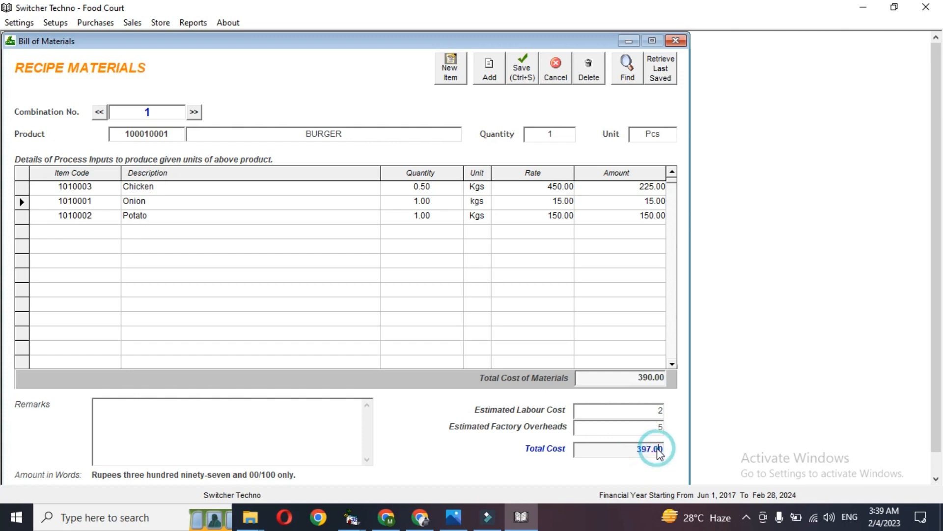
click(528, 72)
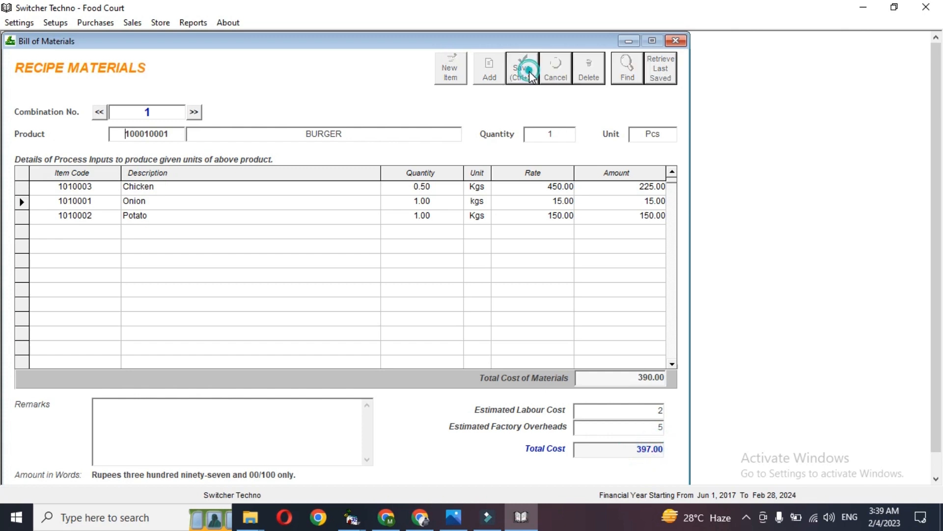
- Enter a daily production of 50 BURGER as the finished product and import its recipe components
click(170, 25)
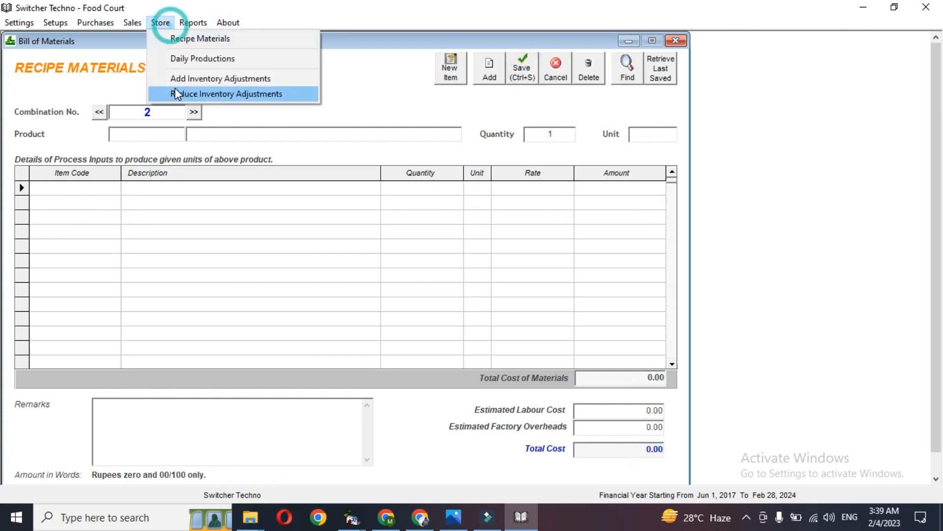
click(196, 63)
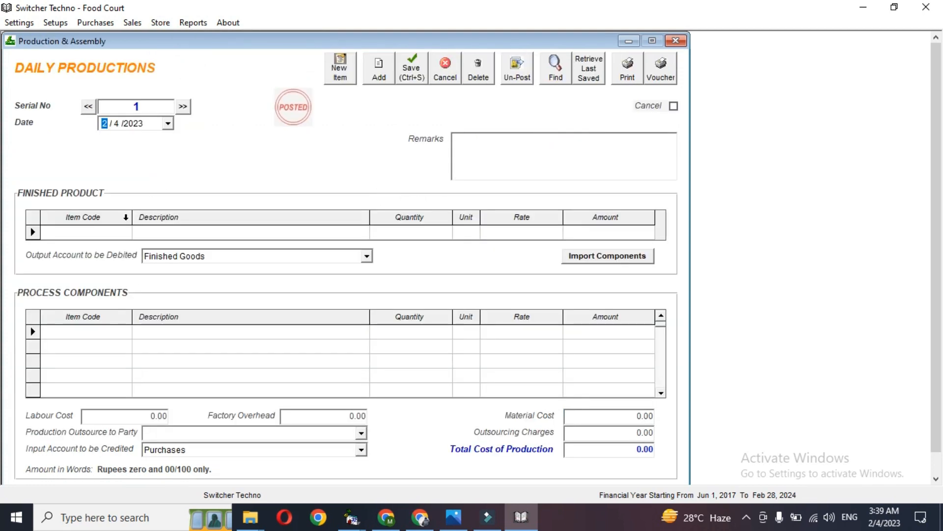
click(117, 232)
text(B)
key(Down)
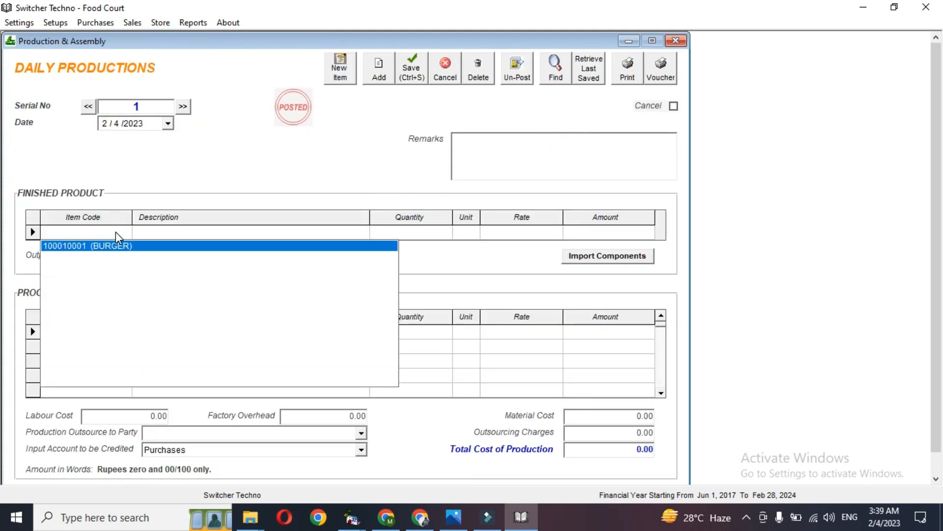
key(Return)
key(Return)
text(50)
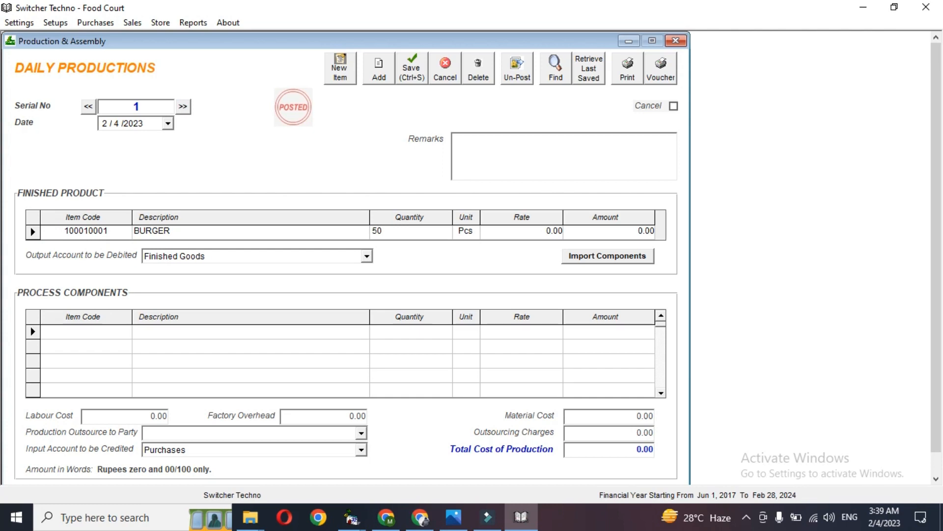
click(590, 255)
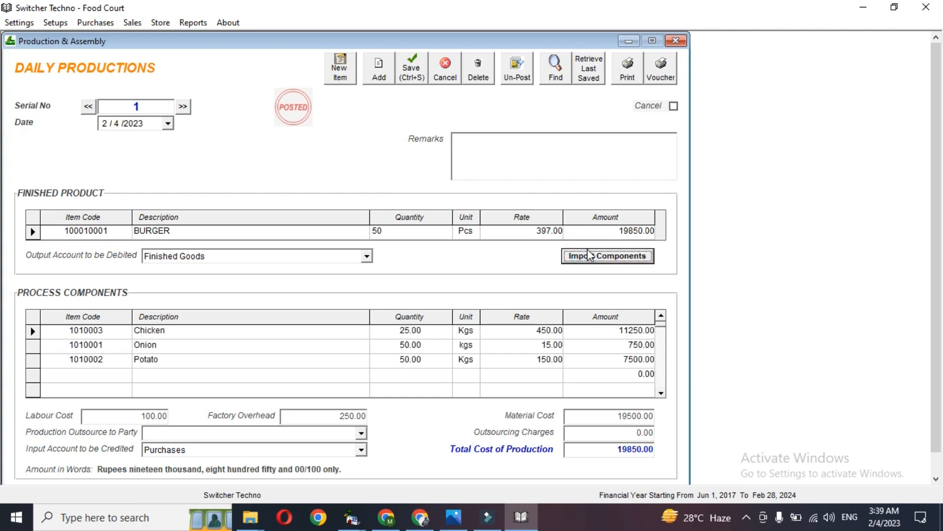
- Check the imported component quantities, labour, overhead and total production costs, and save the production entry
click(421, 332)
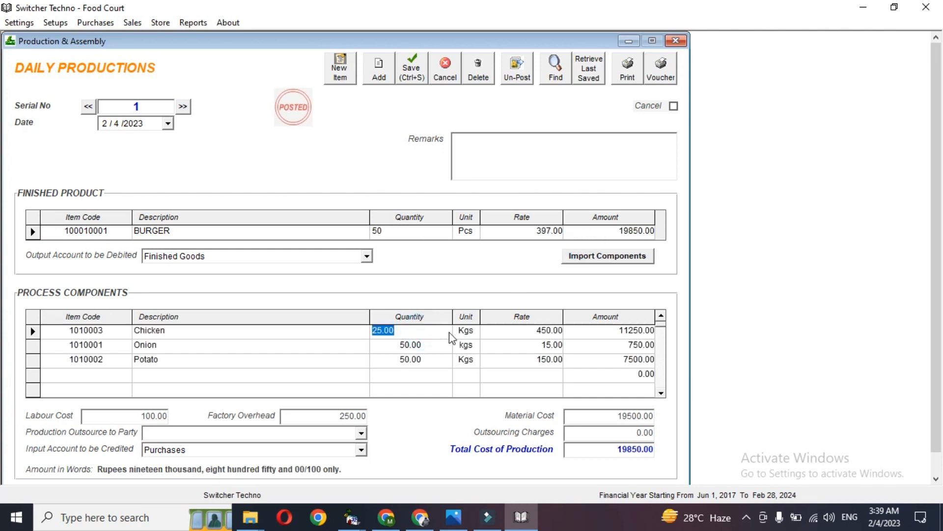
click(533, 333)
click(408, 348)
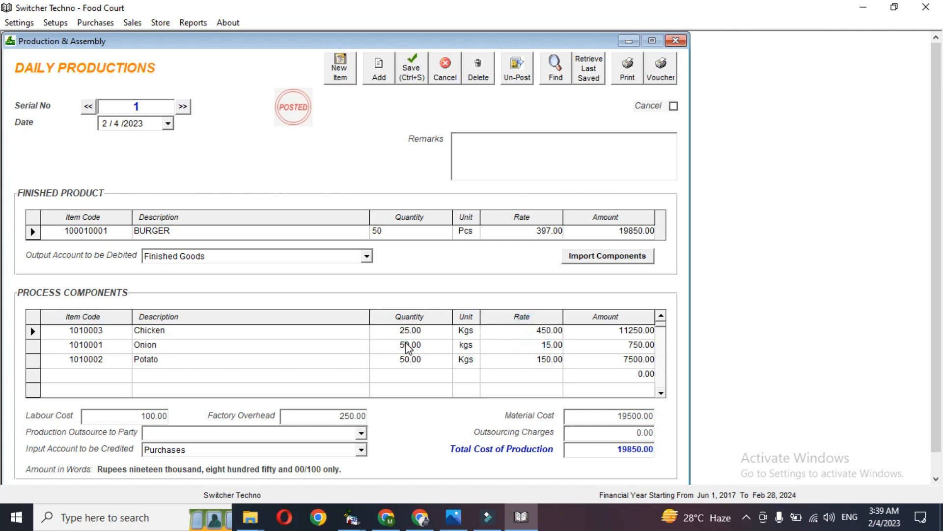
click(432, 358)
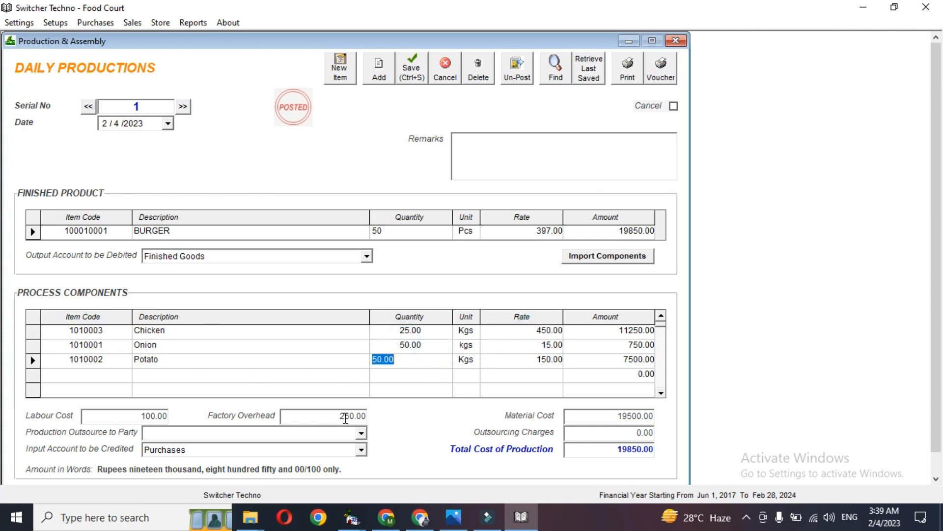
click(116, 420)
click(330, 416)
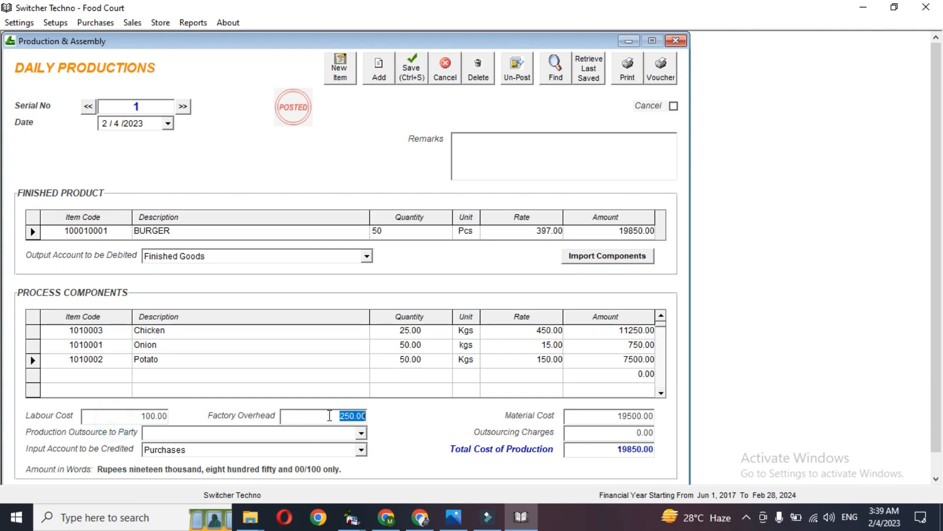
click(613, 418)
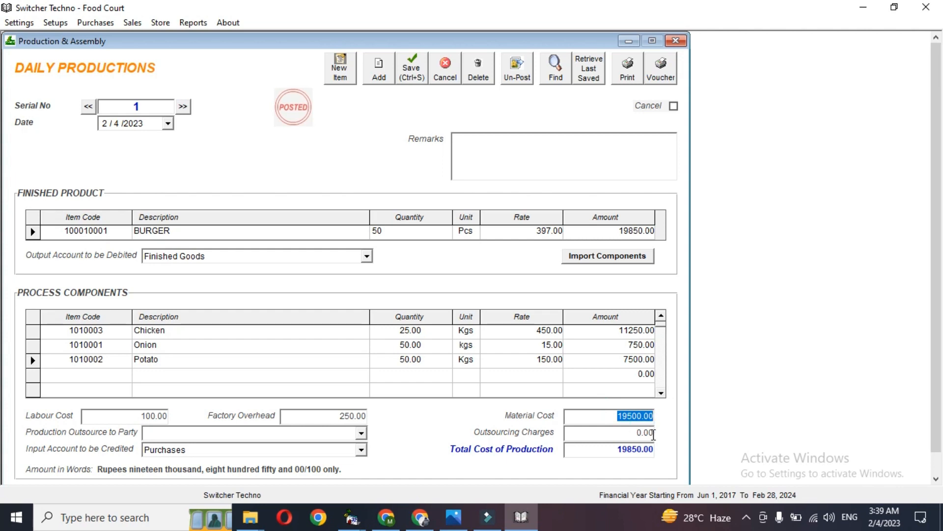
drag(614, 449, 636, 455)
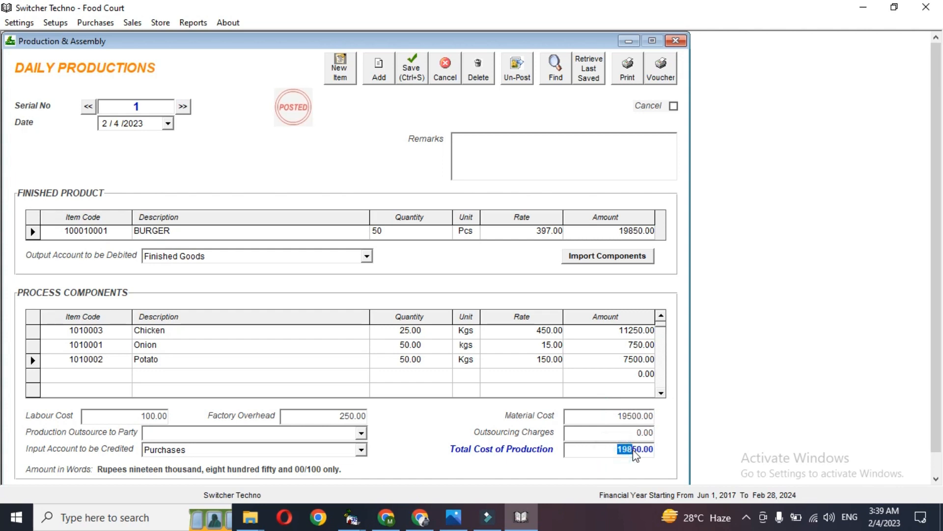
double_click(636, 457)
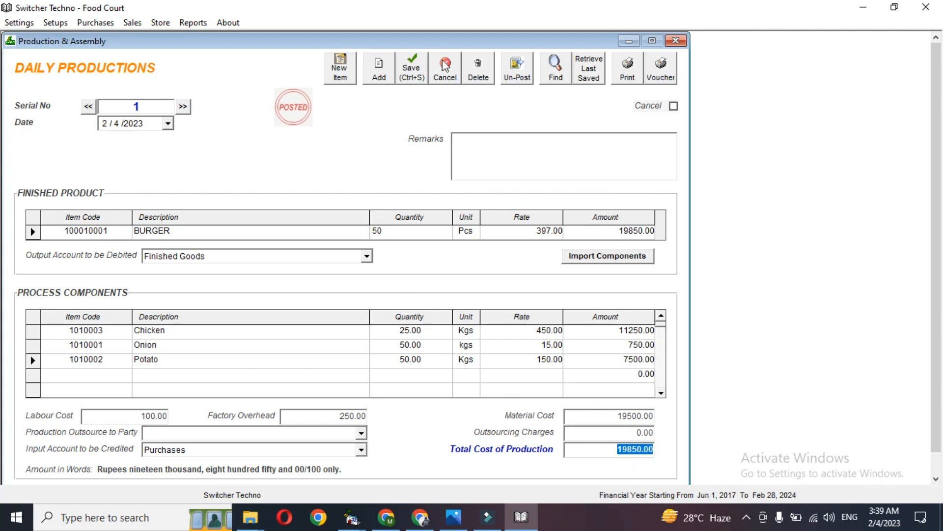
click(412, 69)
- Display the inventory balances for the Raw Material category and check each item's quantities in, out and closing balance
click(186, 25)
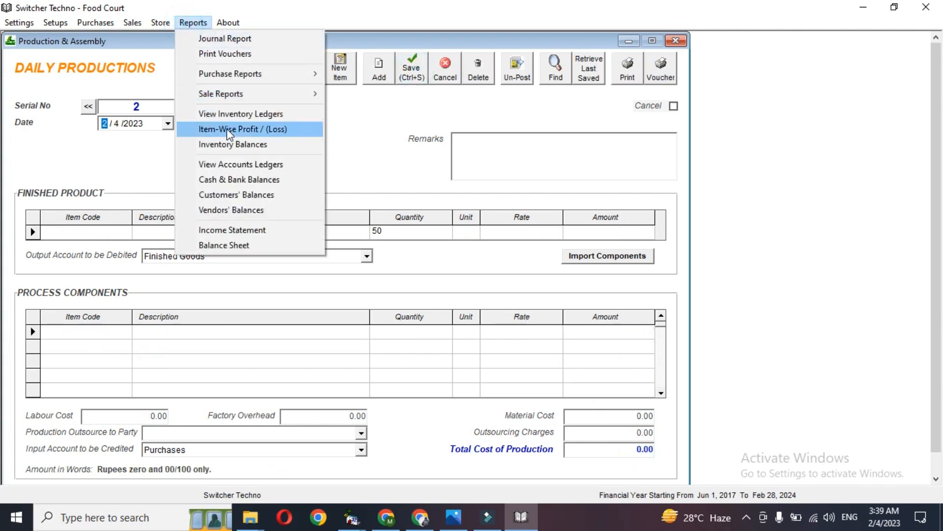
click(230, 144)
click(230, 79)
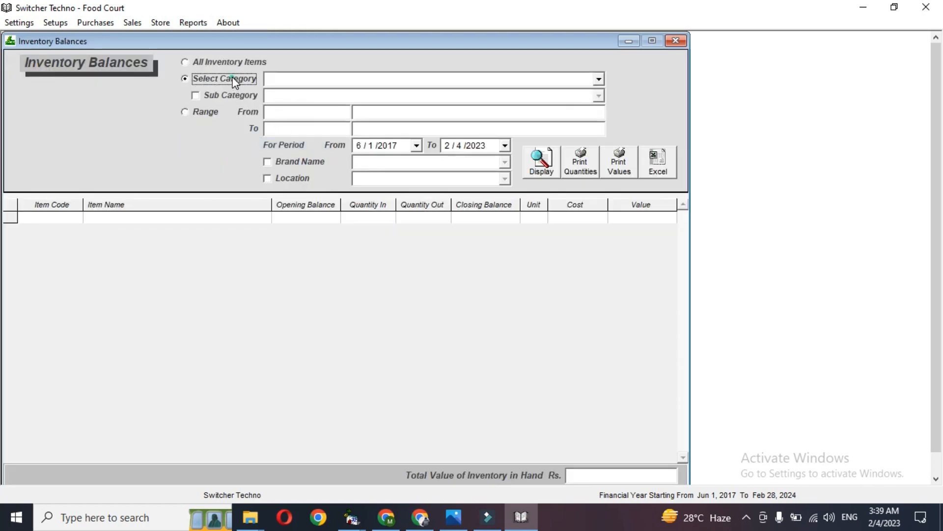
click(599, 80)
click(568, 103)
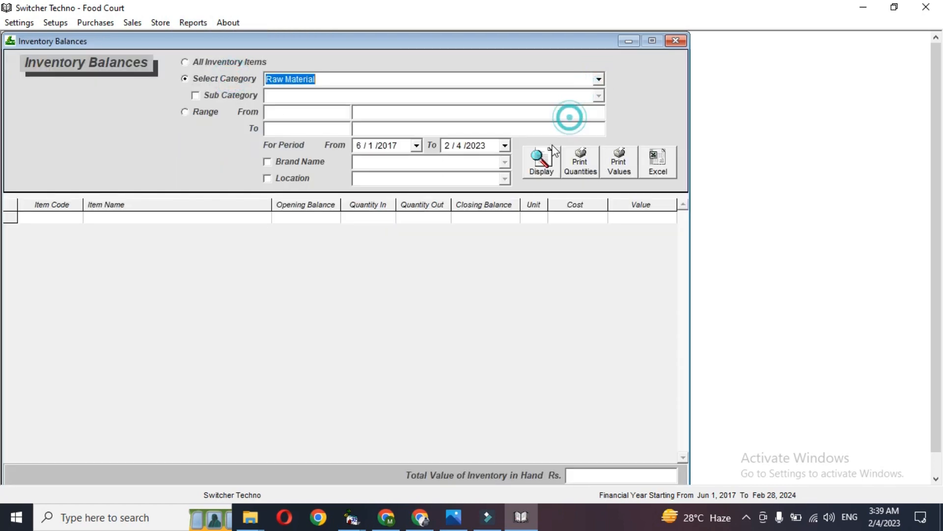
click(540, 165)
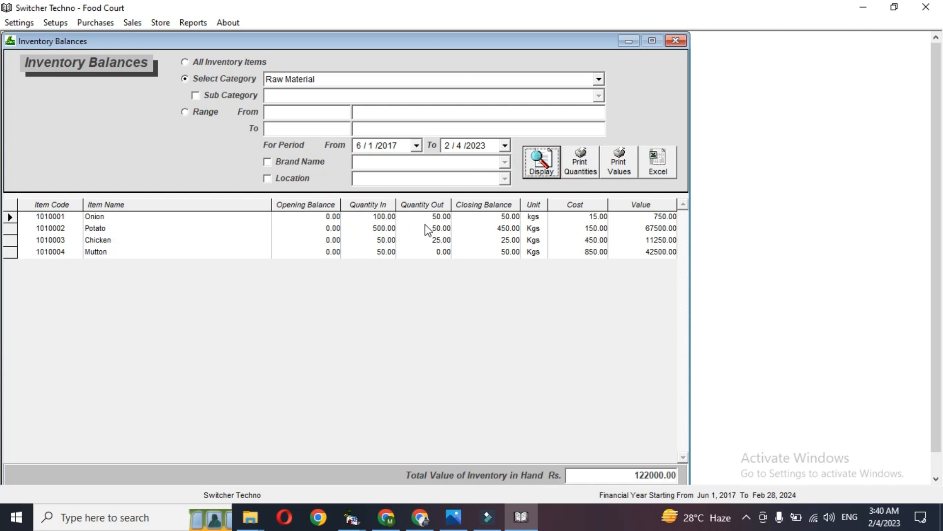
click(511, 216)
click(506, 228)
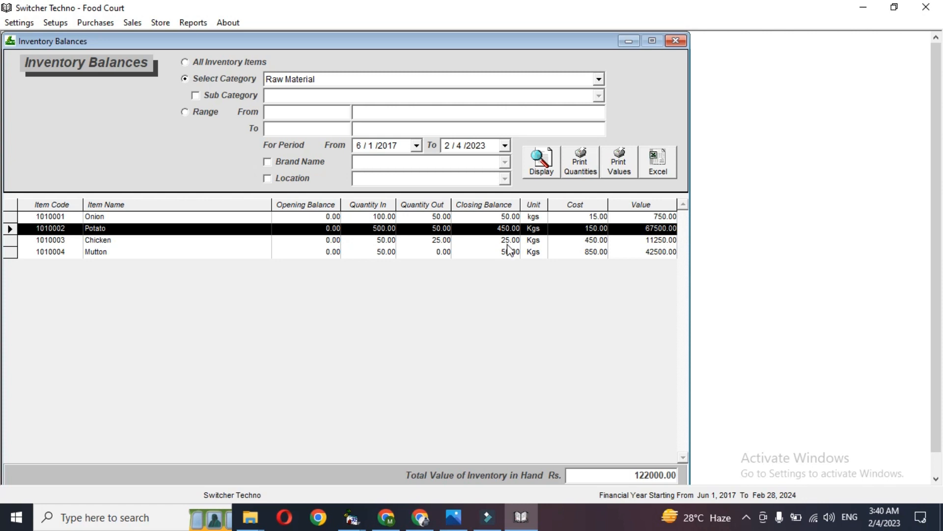
click(376, 253)
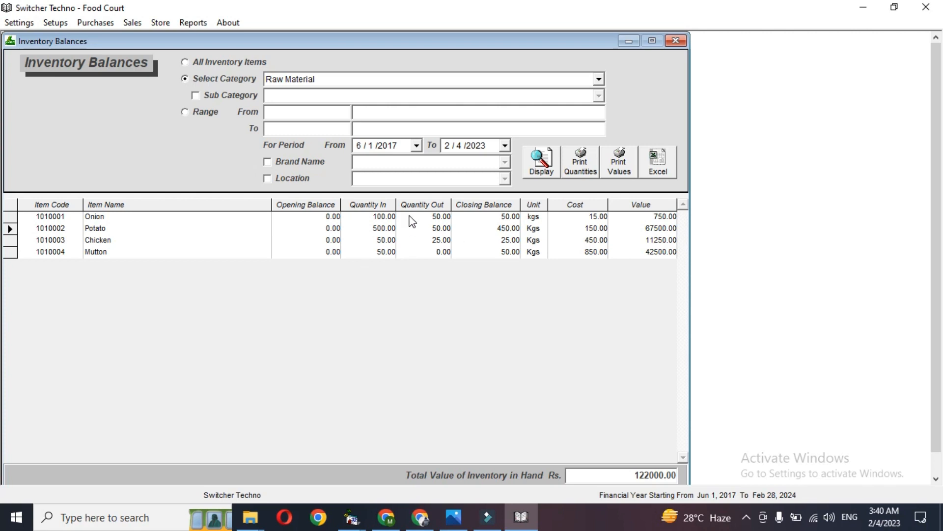
click(540, 161)
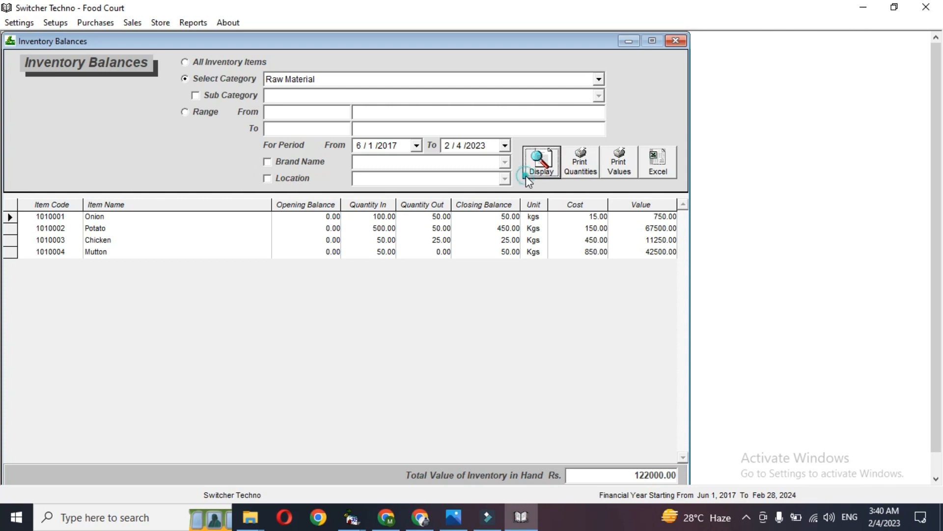
- Display the inventory balances for the Hall 1 category and check the burger's quantity in
click(564, 79)
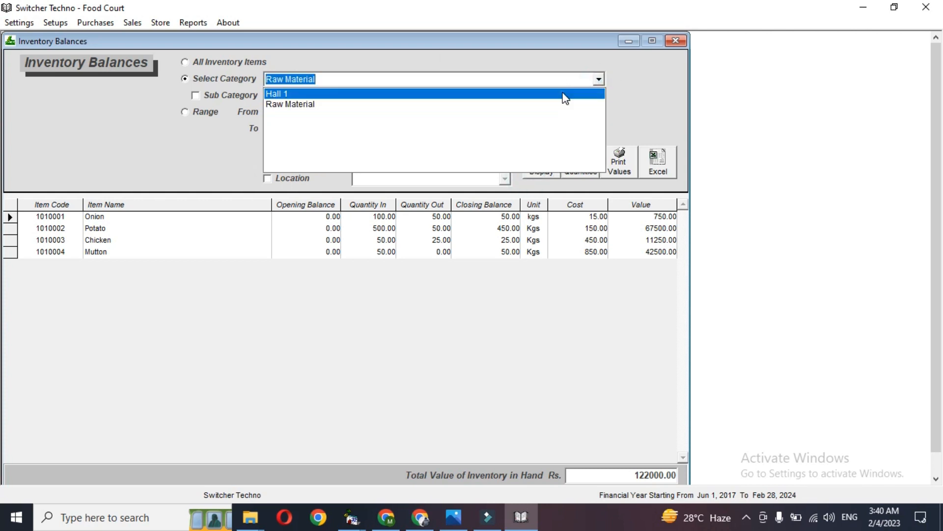
click(564, 93)
click(531, 175)
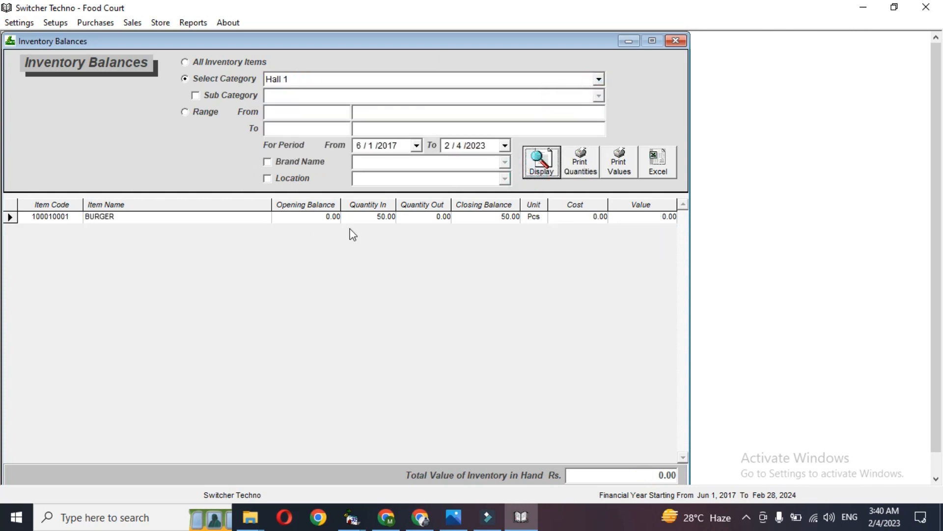
click(372, 203)
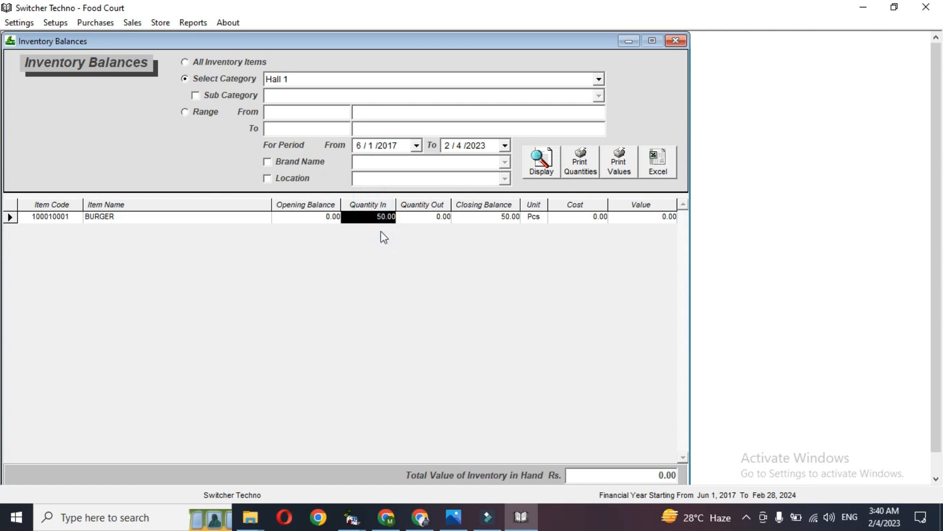
- Close the inventory balances, daily productions and recipe materials windows to return to the home screen
click(683, 40)
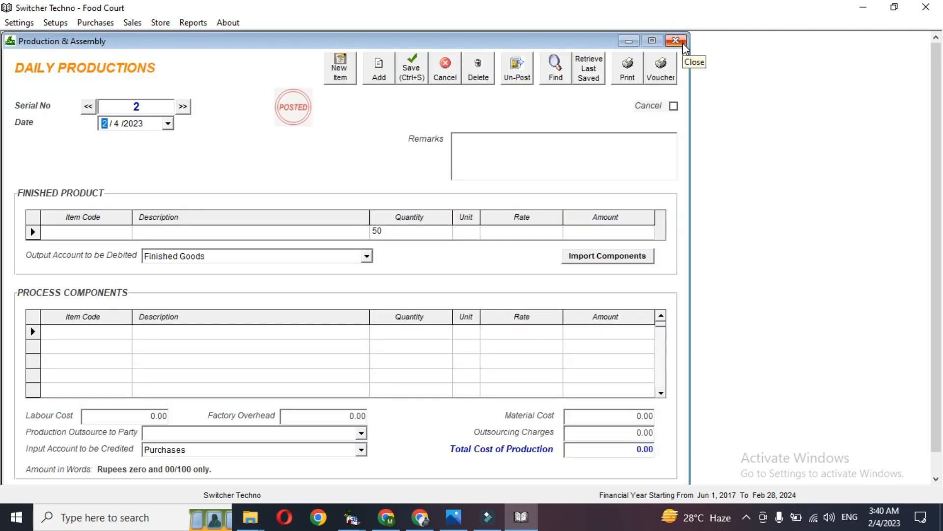
click(683, 42)
click(682, 43)
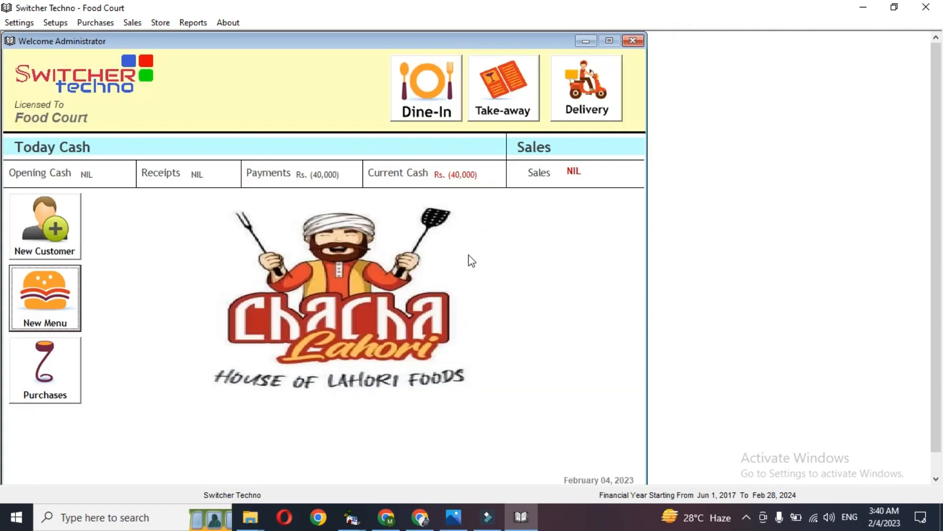
- Start a dine-in order for table 1 and add two BURGER items from the Starter category
click(429, 111)
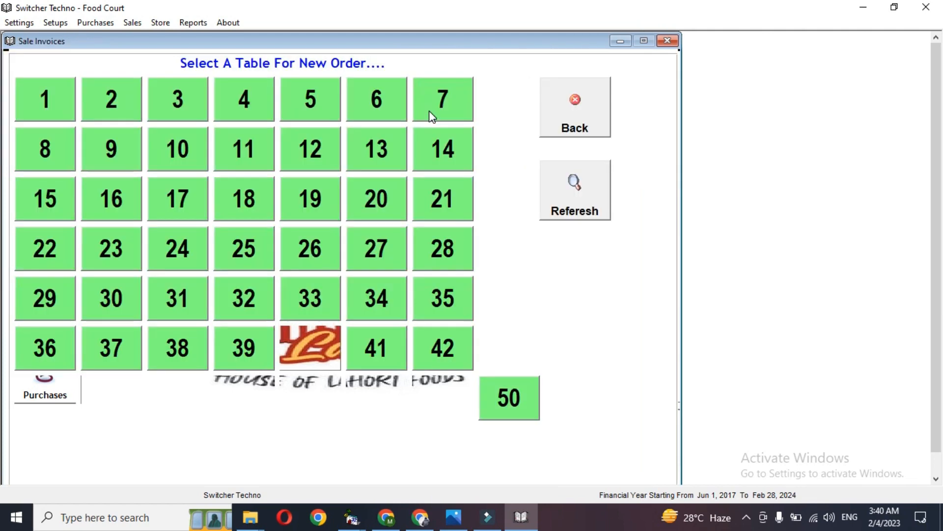
click(61, 116)
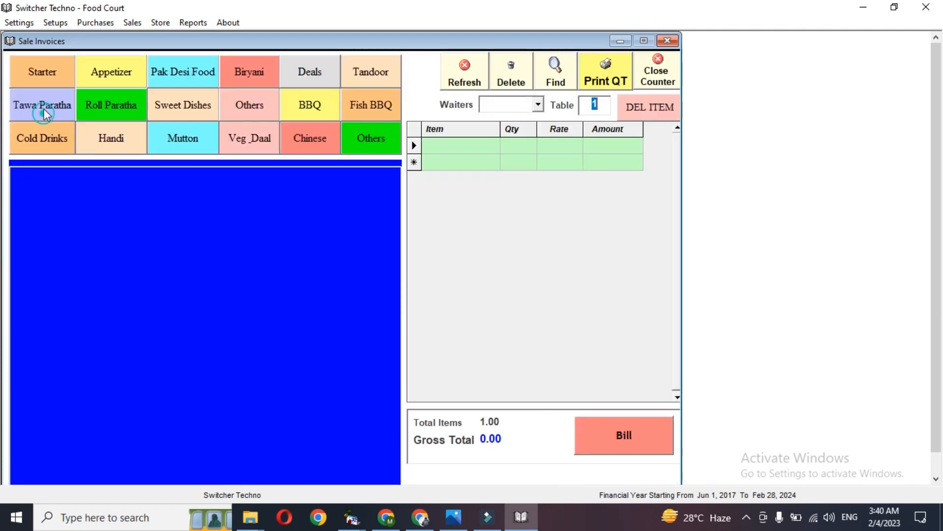
click(69, 73)
click(60, 211)
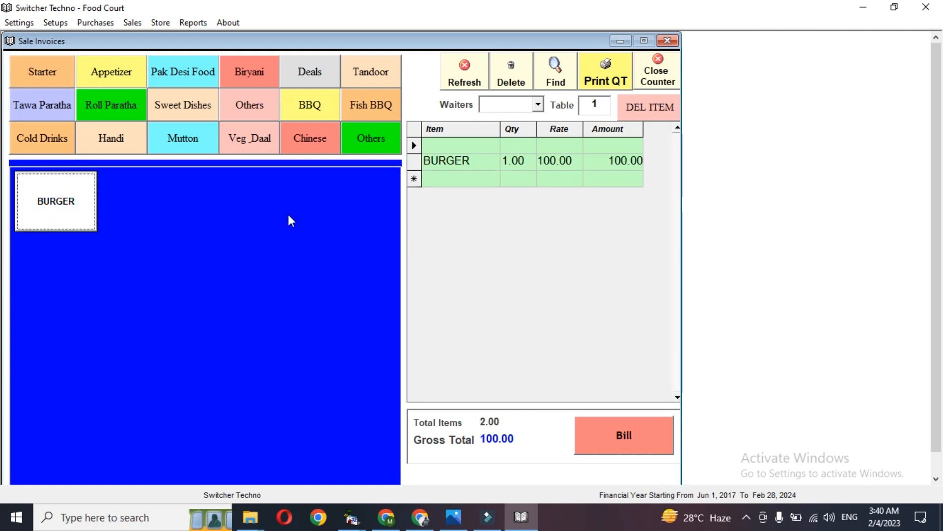
click(69, 212)
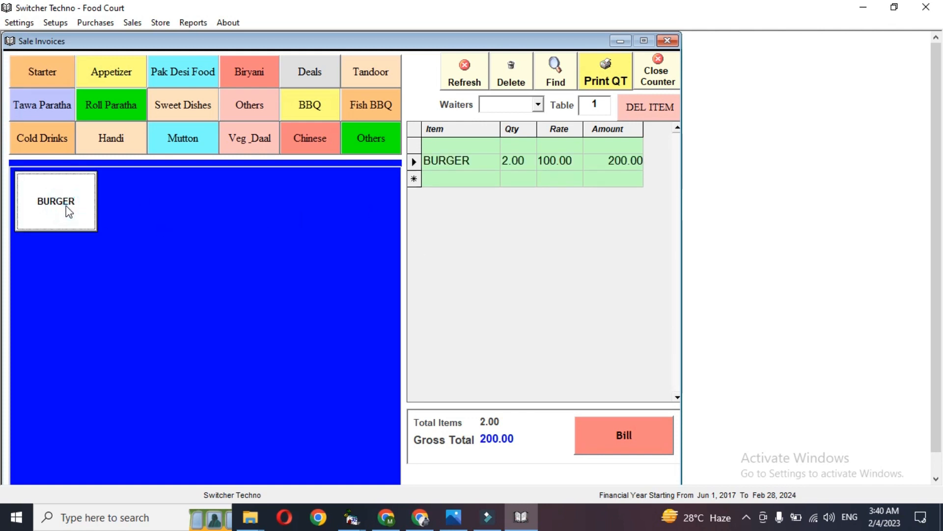
- Bill the table 1 order with 1000 Rs received, and close the sale invoice without saving
click(611, 429)
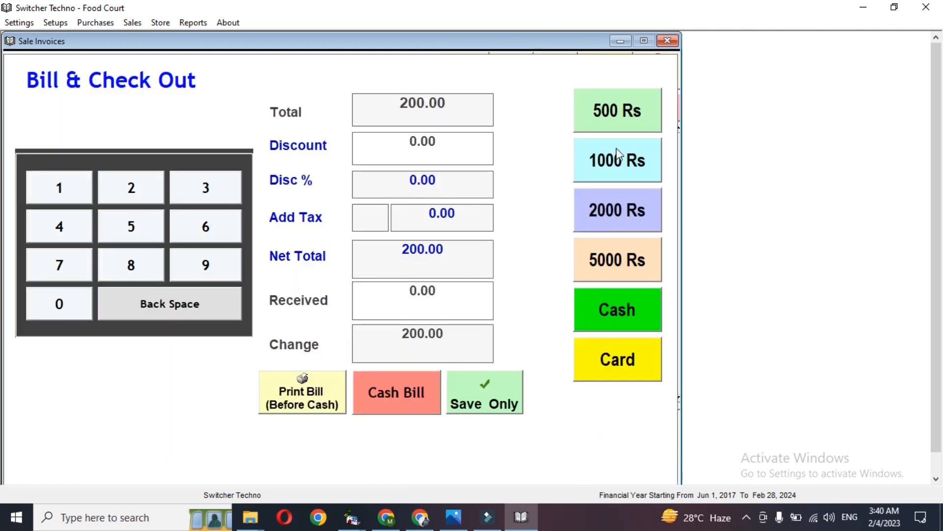
click(636, 158)
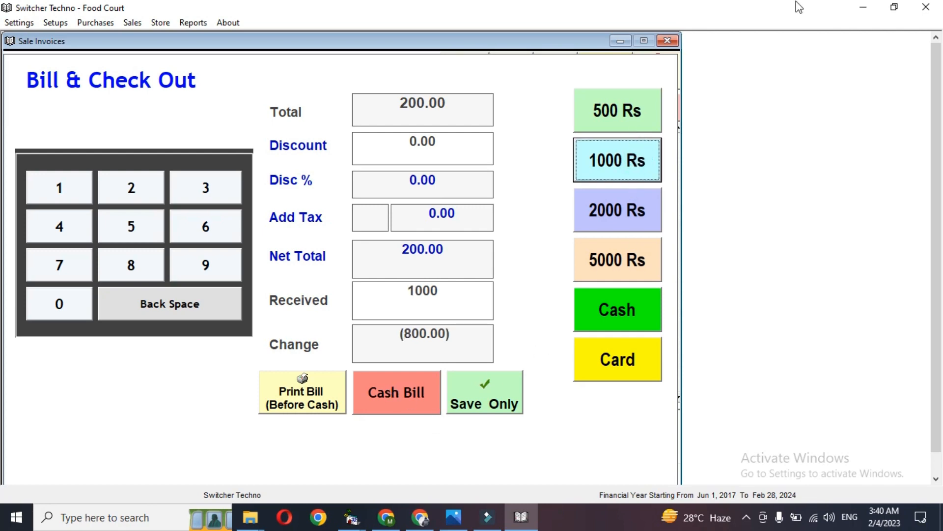
click(667, 41)
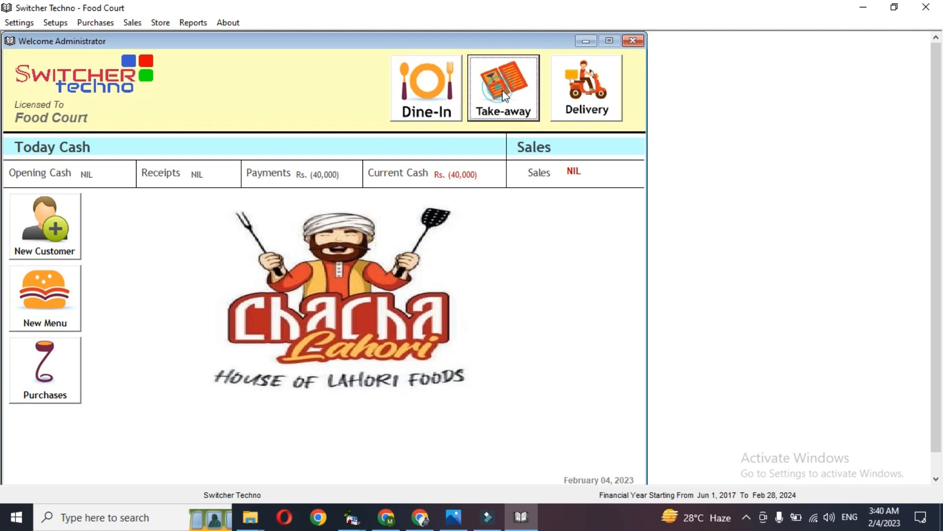
- View the take-away order screen and close it, and open the delivery order screen
click(505, 96)
click(675, 40)
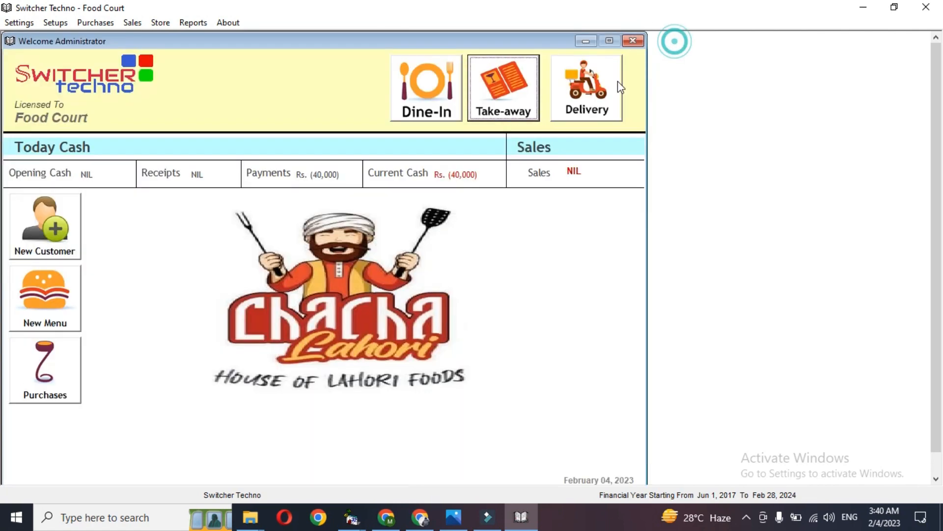
click(585, 84)
- Open the Item Sale Summary and look through the print preview of the item details sale report for all sales
click(191, 23)
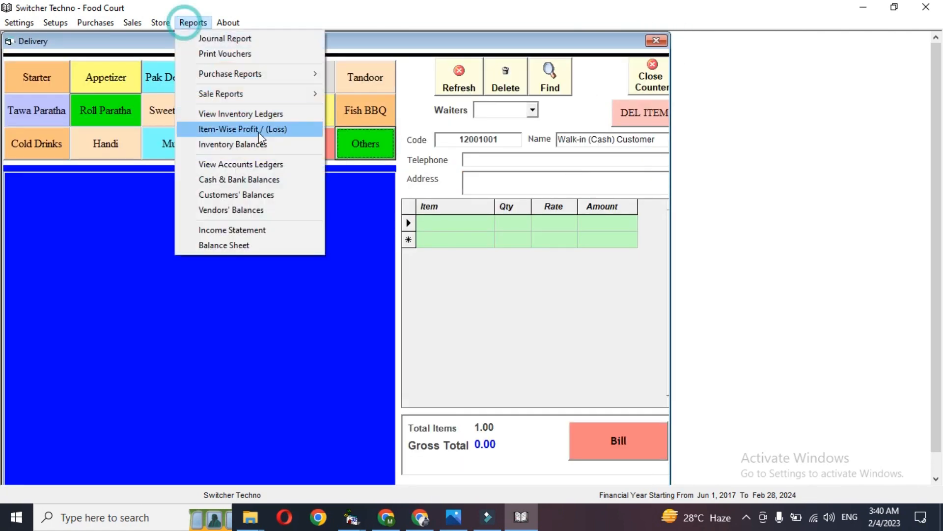
click(270, 94)
click(367, 155)
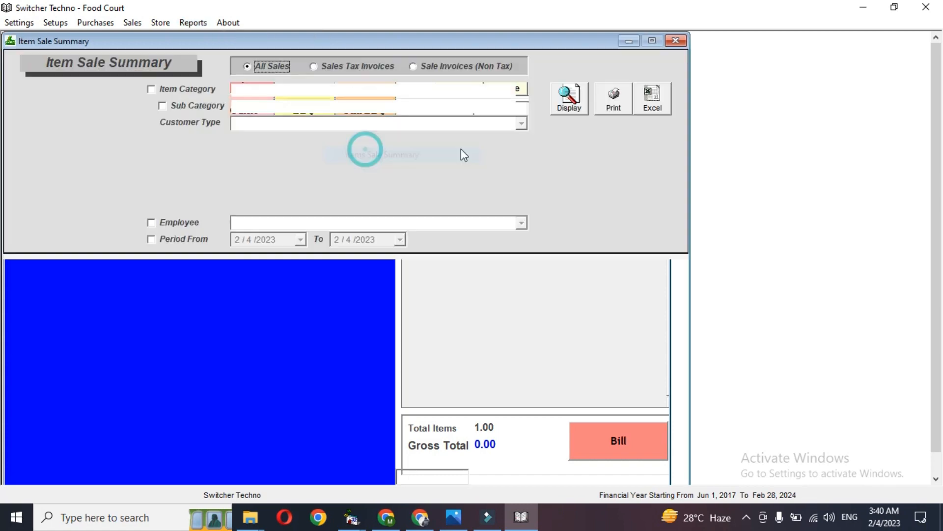
click(605, 105)
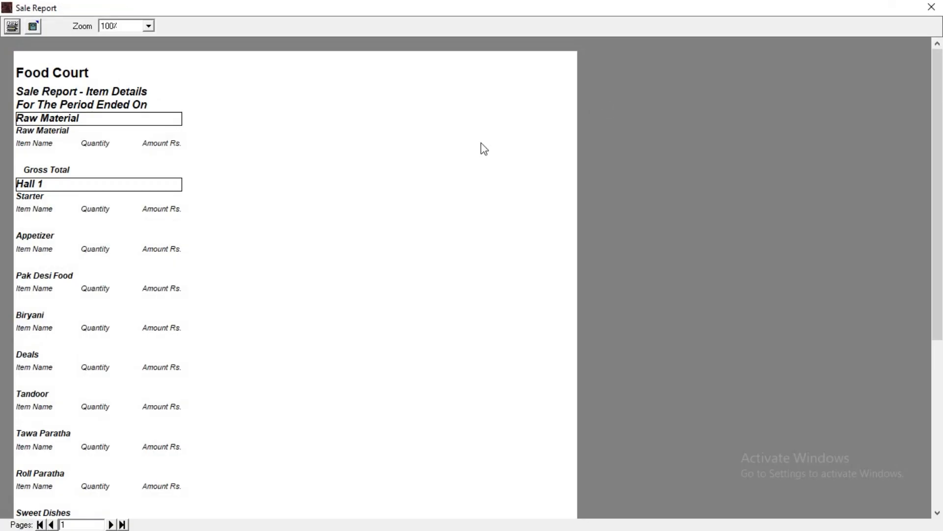
scroll(1, 375, down, 5)
drag(939, 363, 936, 56)
- Close the sale report preview, the Item Sale Summary and the delivery order screen to return to the home screen
click(932, 7)
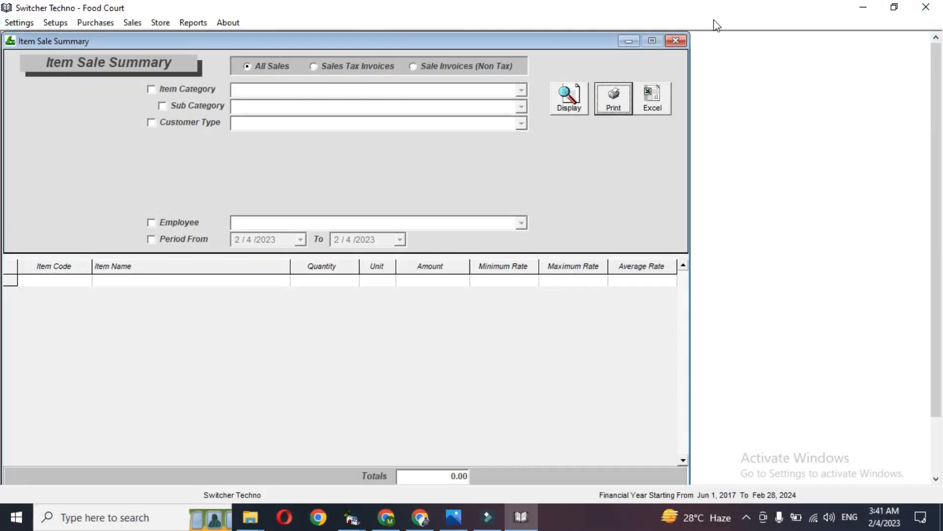
click(676, 42)
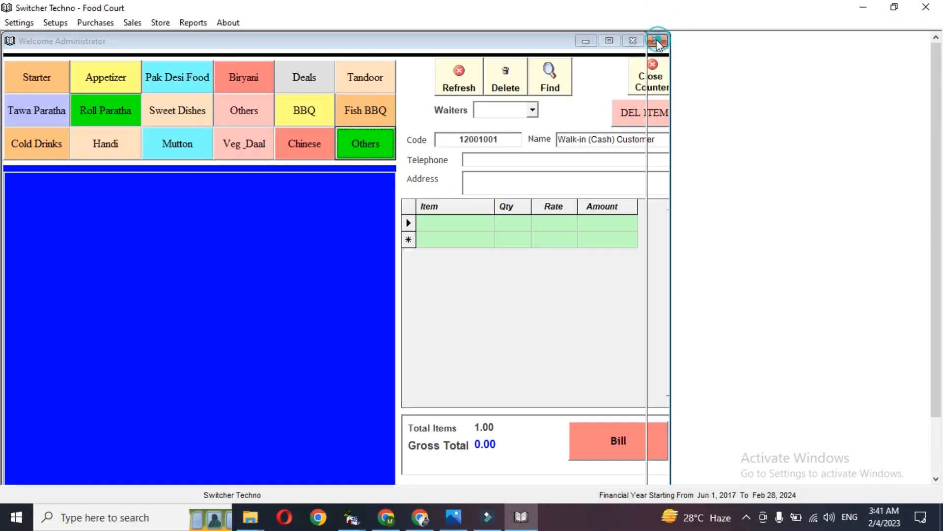
click(656, 40)
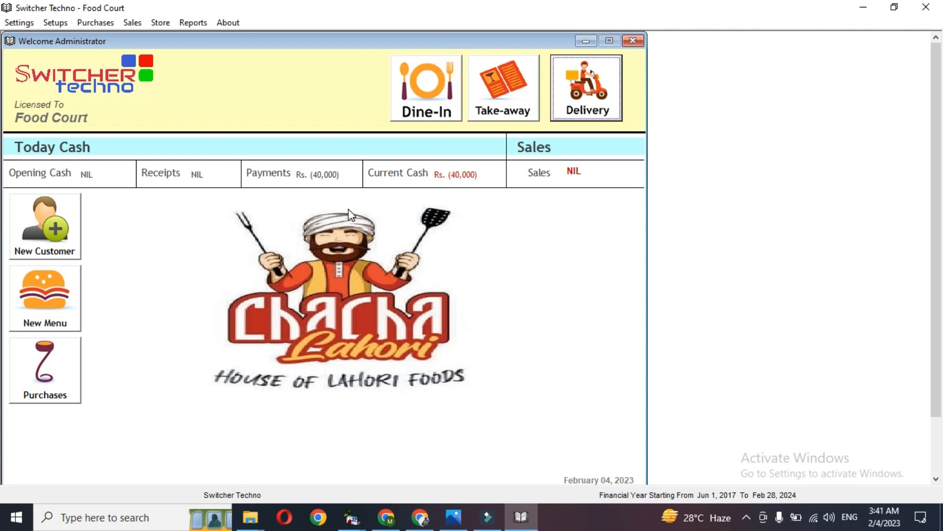